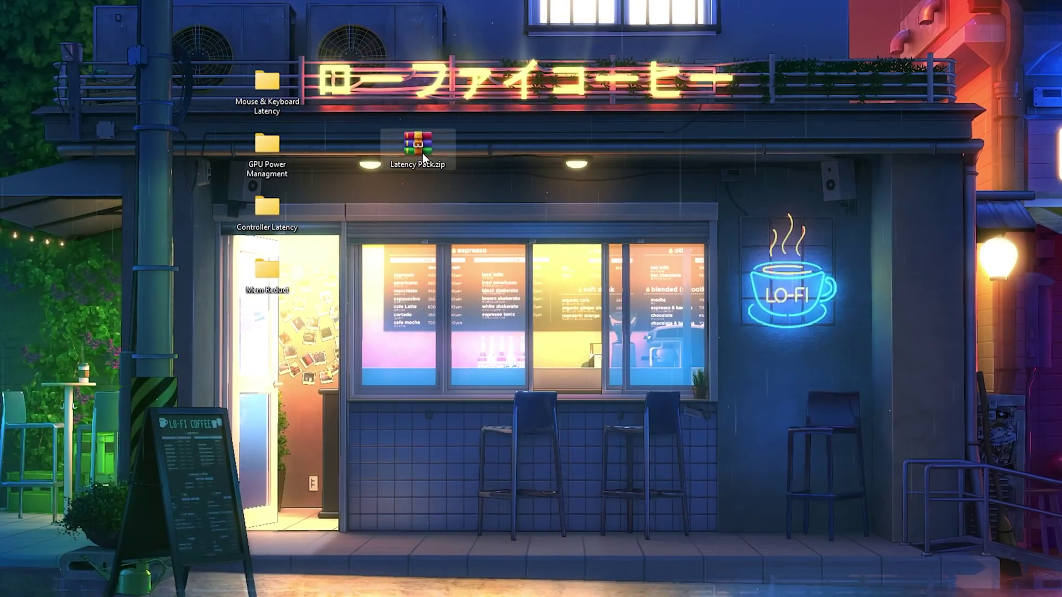
Step: Open Latency Pack.zip to examine its folders, and close the archive
left_click_drag(423, 154, 423, 158)
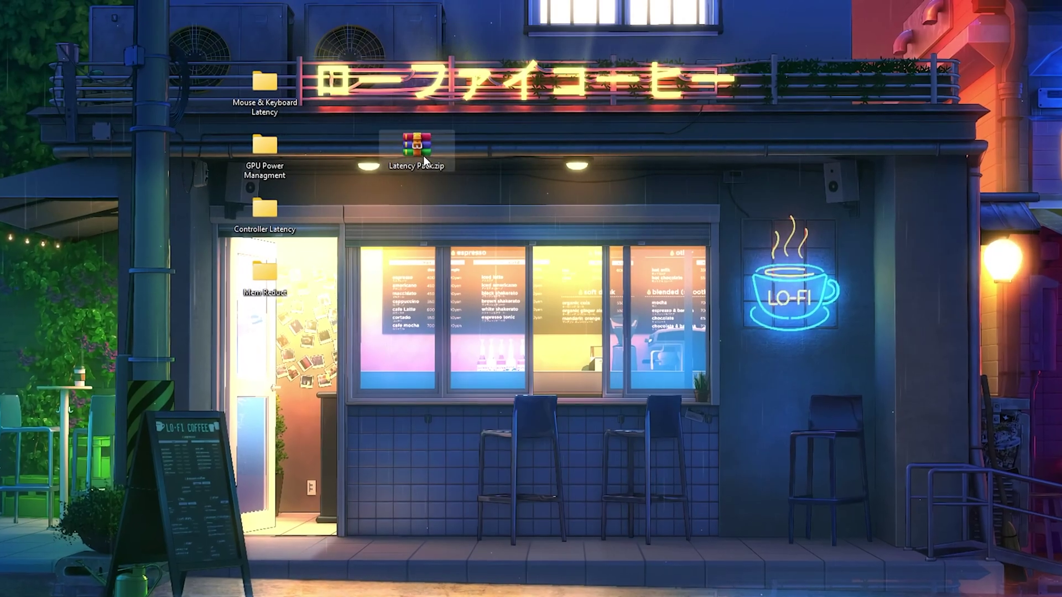
double_click(421, 149)
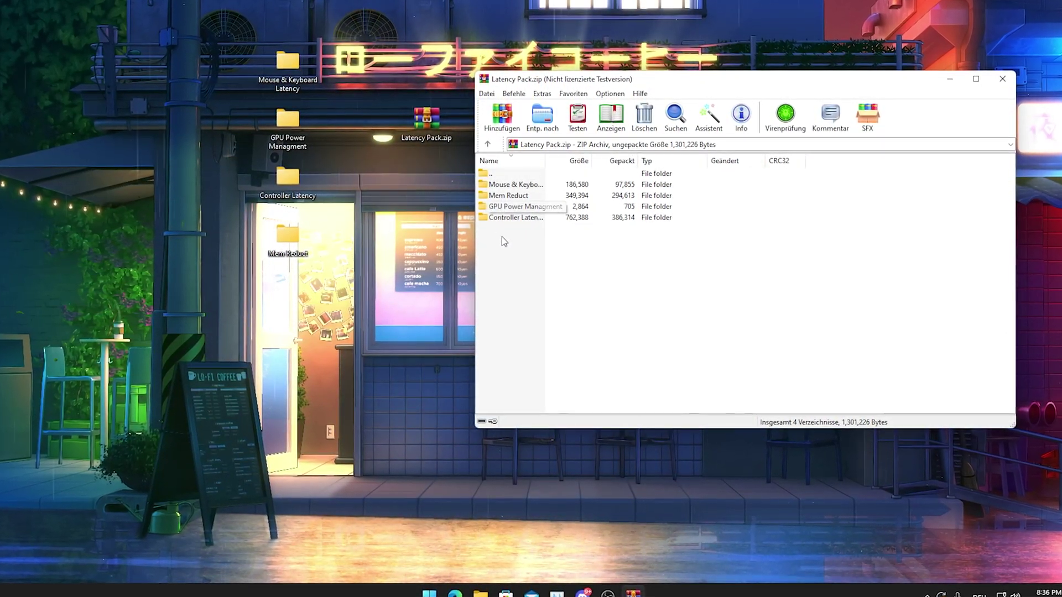
left_click(1001, 79)
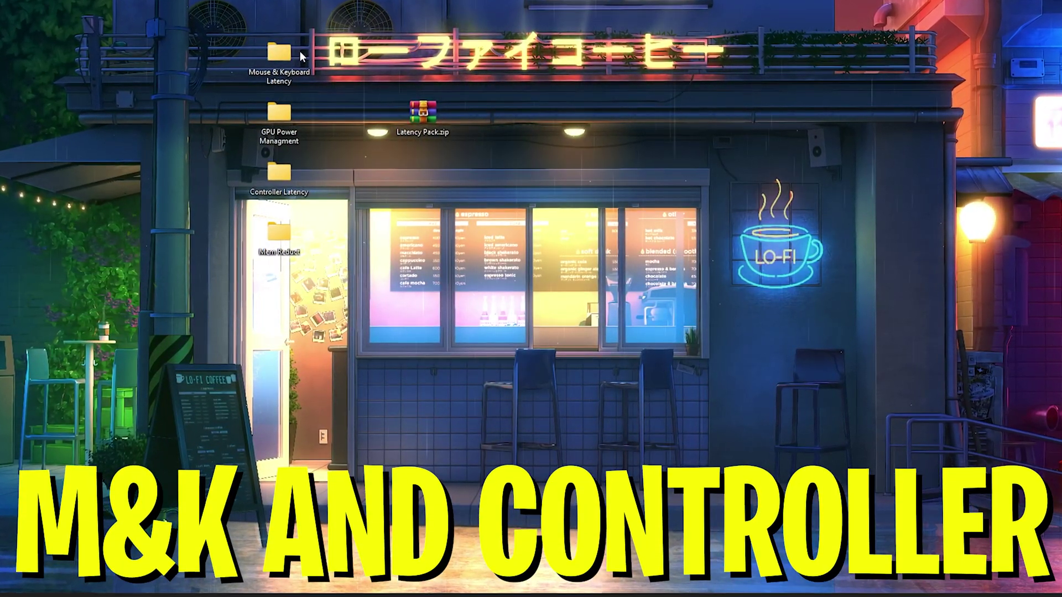
Step: Launch Keyboard tweak.reg from the Keyboard folder inside Mouse & Keyboard Latency and decline adding it to the registry
double_click(275, 64)
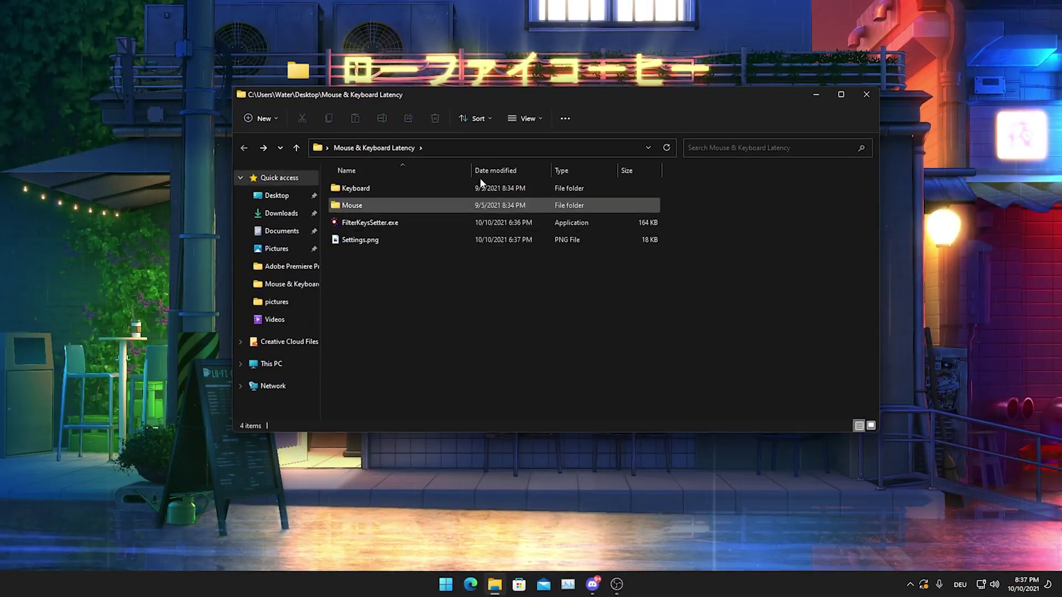
double_click(367, 188)
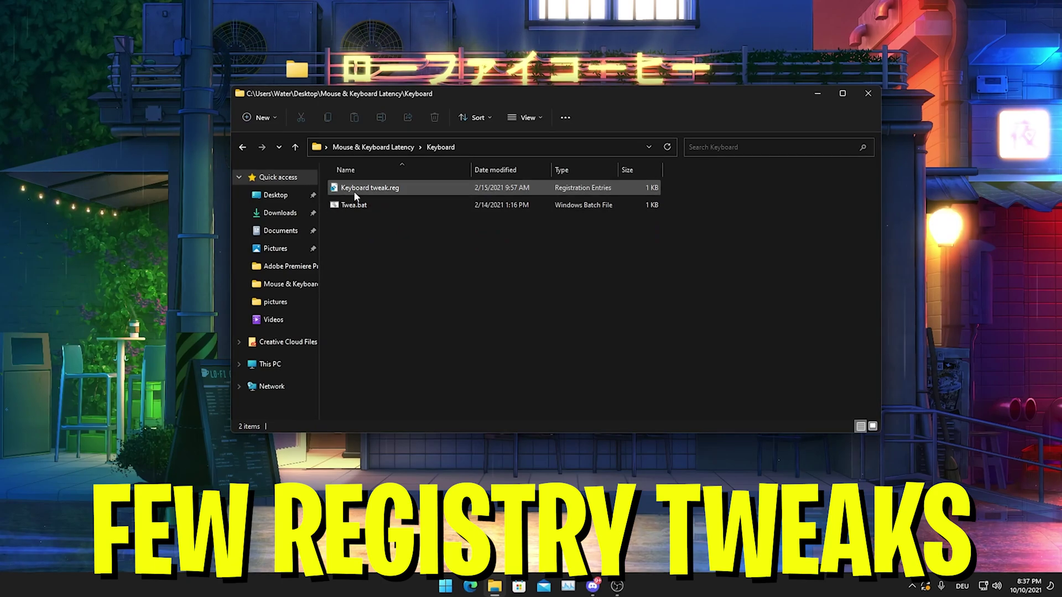
double_click(354, 188)
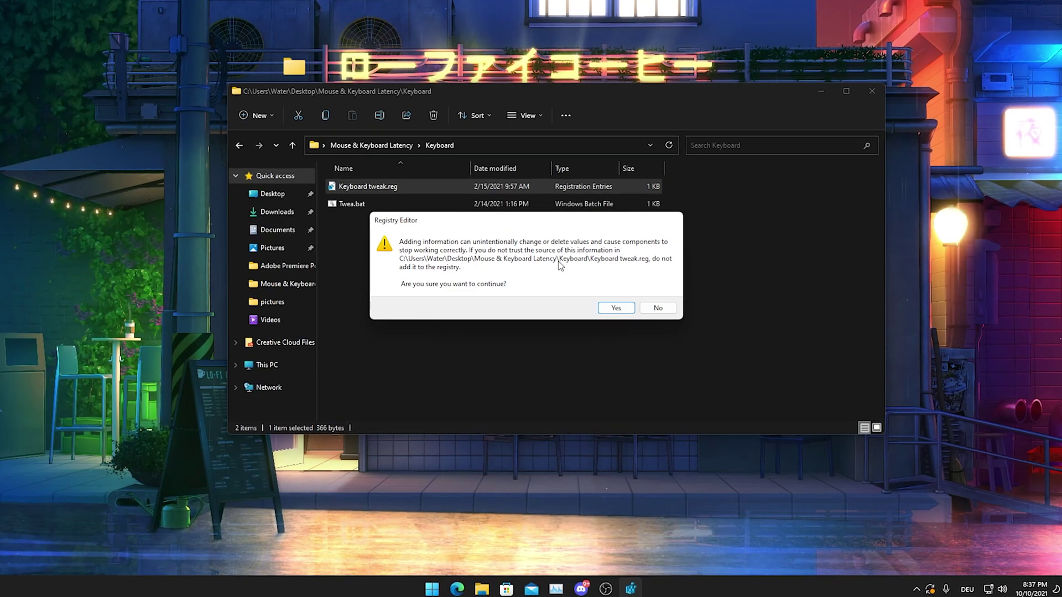
left_click(653, 313)
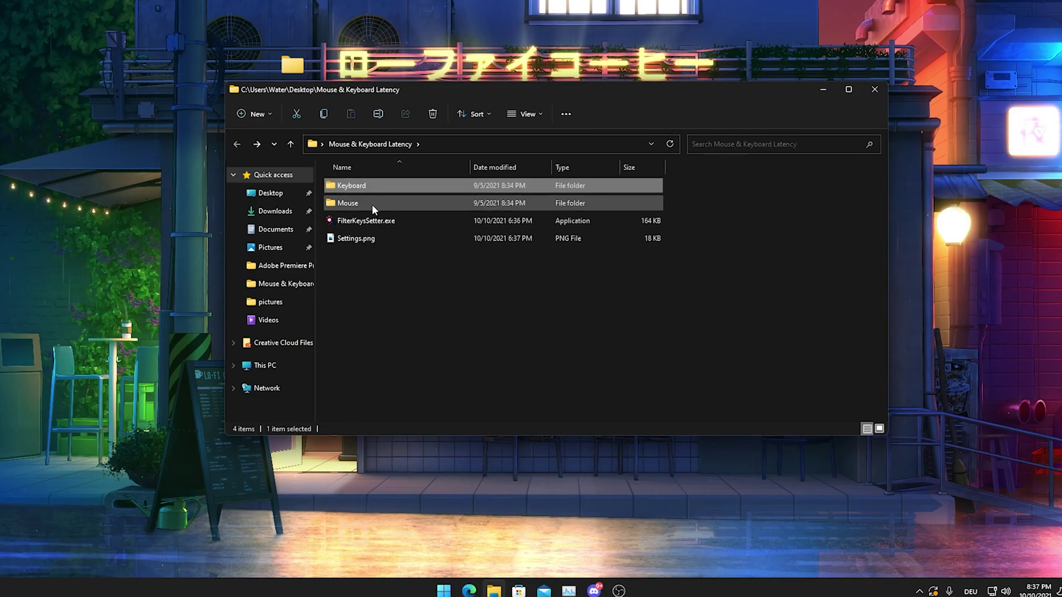
Step: Launch Mouse tweak.reg from the Mouse folder, decline adding it to the registry, and return to Mouse & Keyboard Latency
double_click(356, 204)
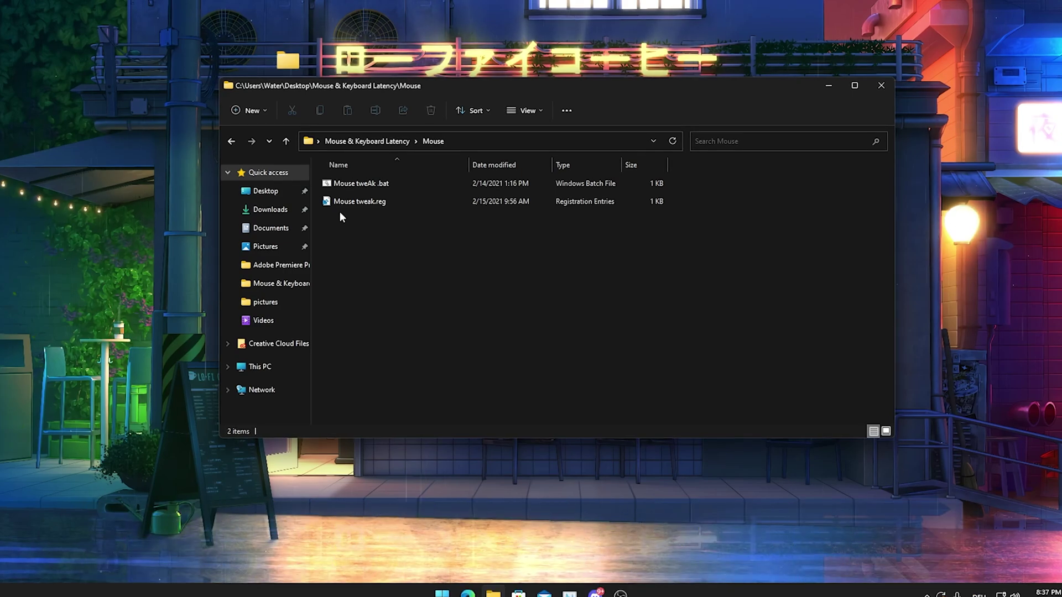
double_click(352, 203)
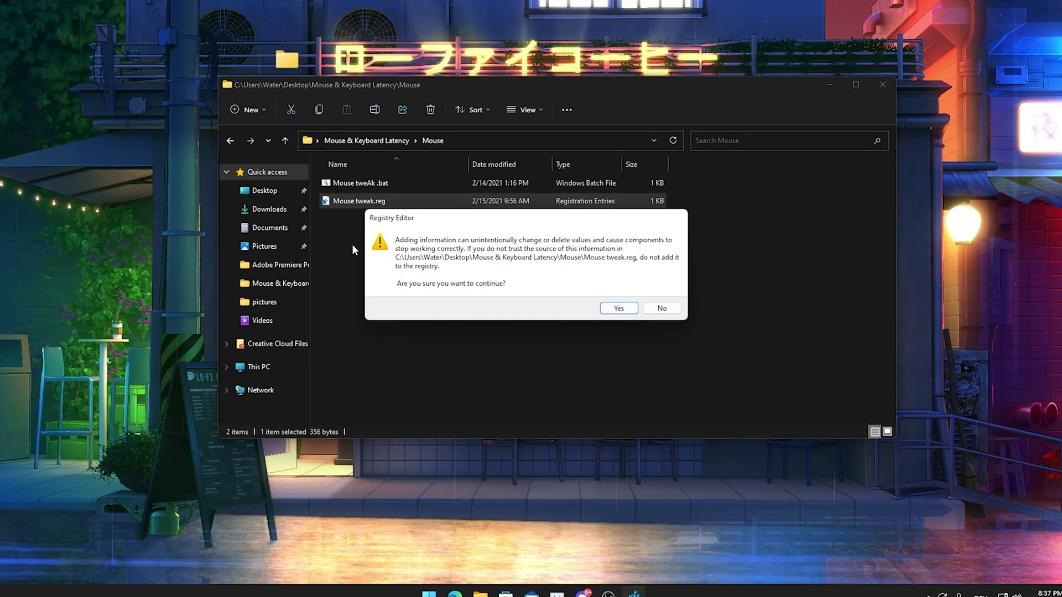
left_click(663, 309)
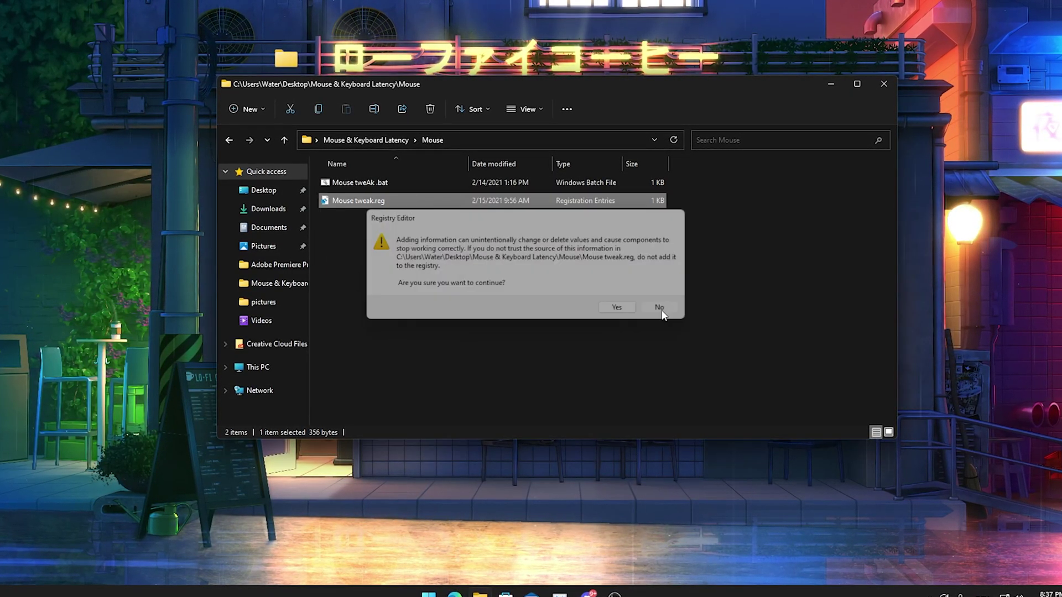
key("alt+Up")
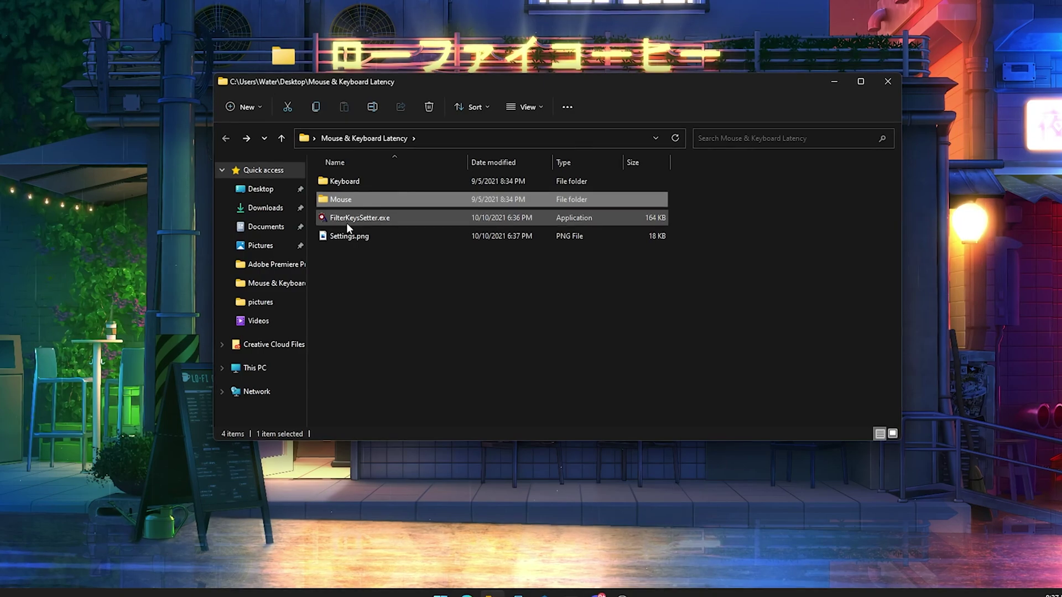
Step: Open Settings.png from the Mouse & Keyboard Latency folder and move the image window higher as a reference
mouse_move(349, 220)
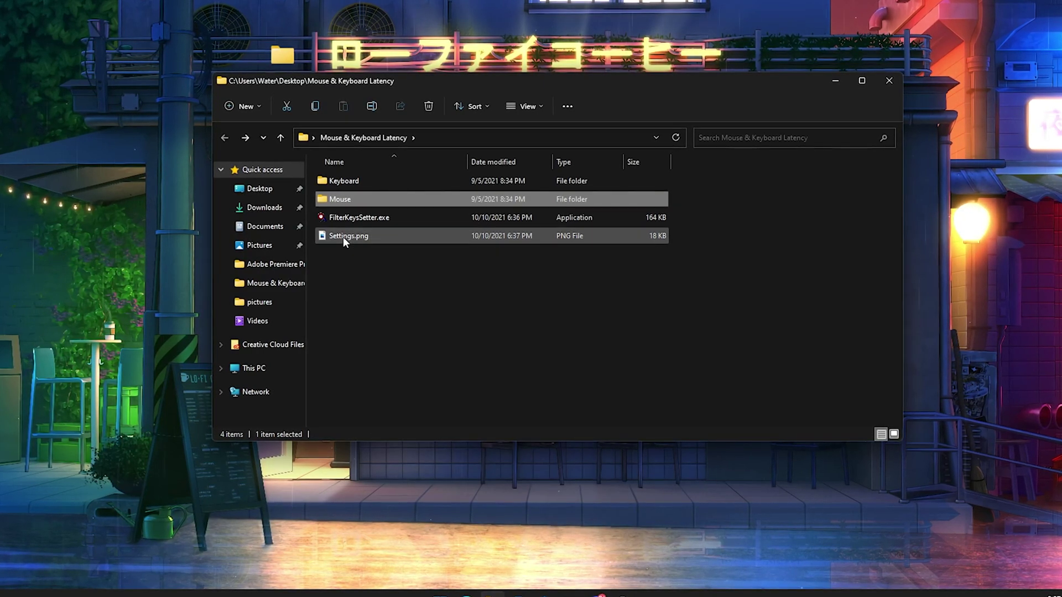
left_click(343, 237)
double_click(343, 237)
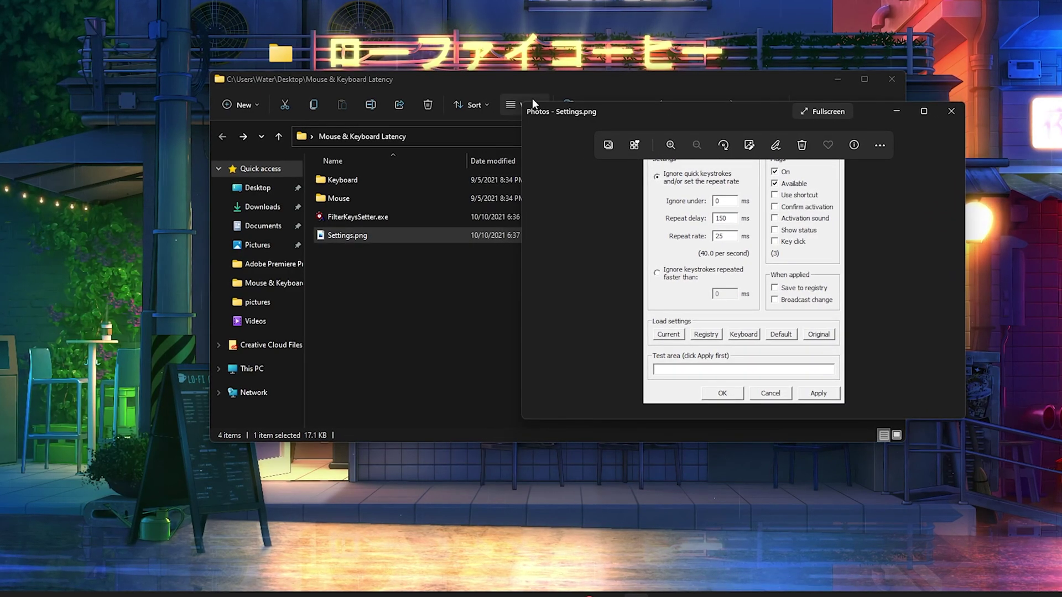
left_click_drag(528, 104, 528, 32)
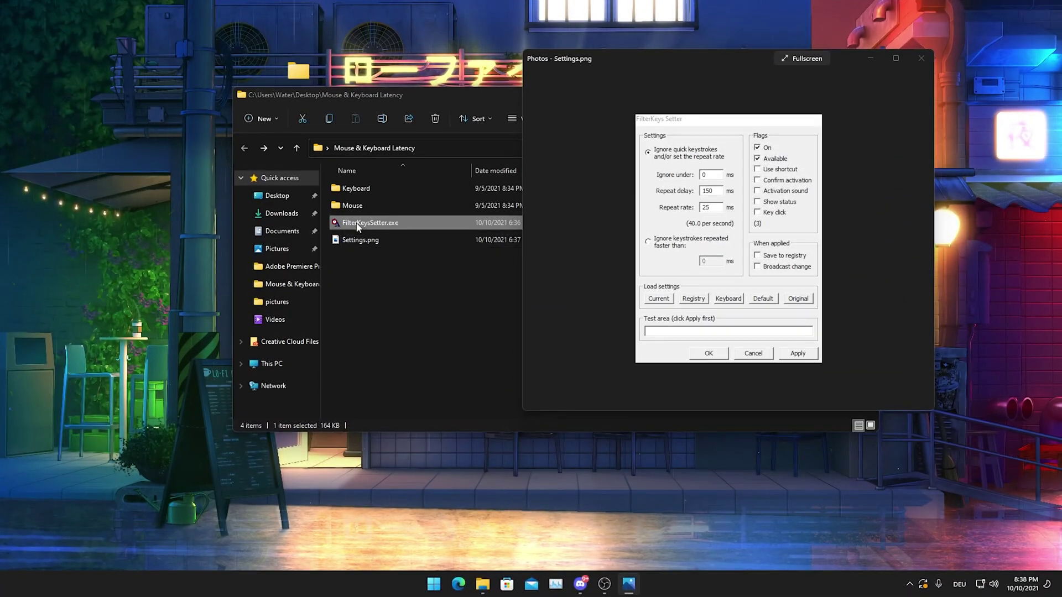
Step: Launch FilterKeysSetter.exe, minimize the folder window, and place the FilterKeys Setter dialog beside the reference image
double_click(358, 222)
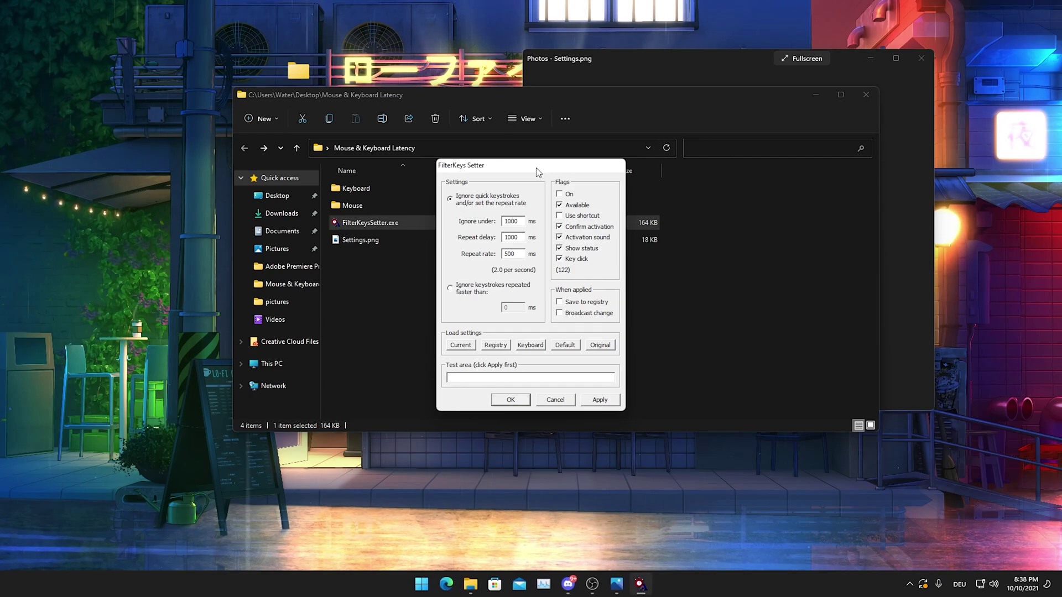
left_click(797, 91)
left_click(815, 94)
left_click_drag(552, 171, 460, 127)
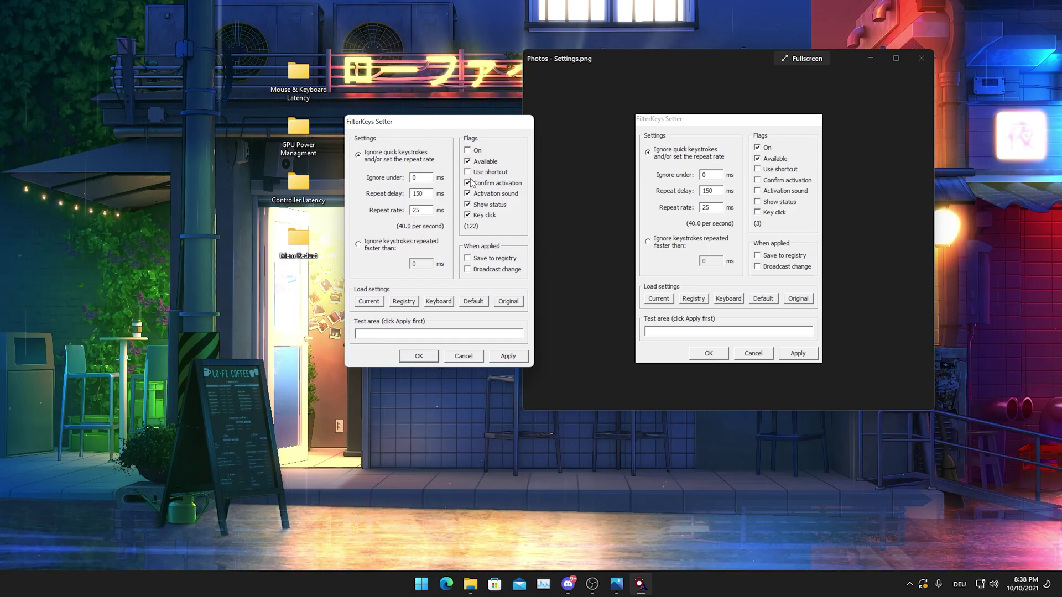
Step: Disable the Key click, Show status, Activation sound and Confirm activation flags in FilterKeys Setter, and enable the On flag
left_click(467, 215)
left_click(467, 204)
left_click(468, 194)
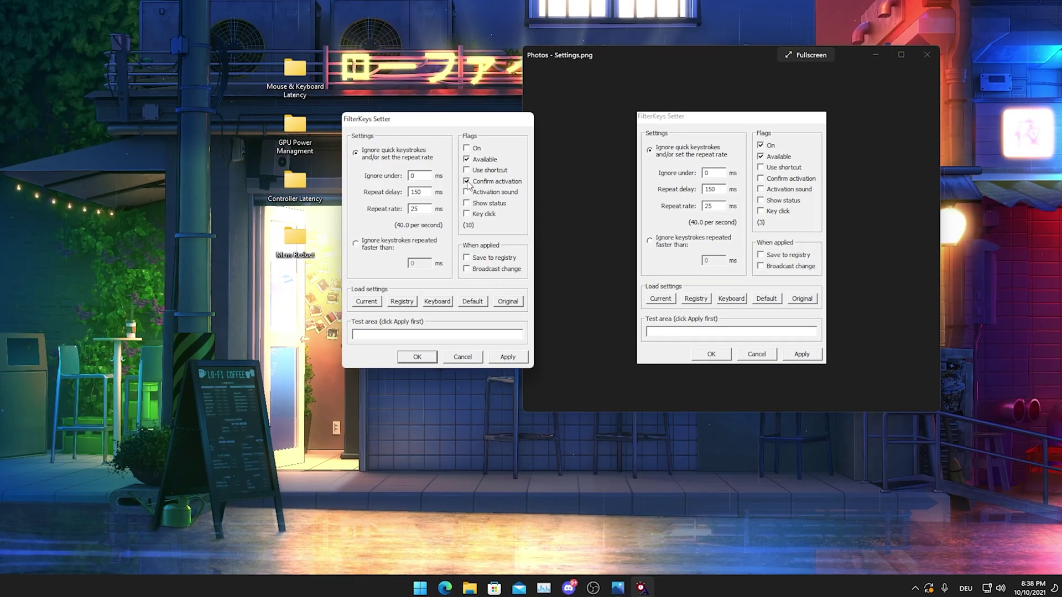
left_click(467, 182)
left_click(466, 148)
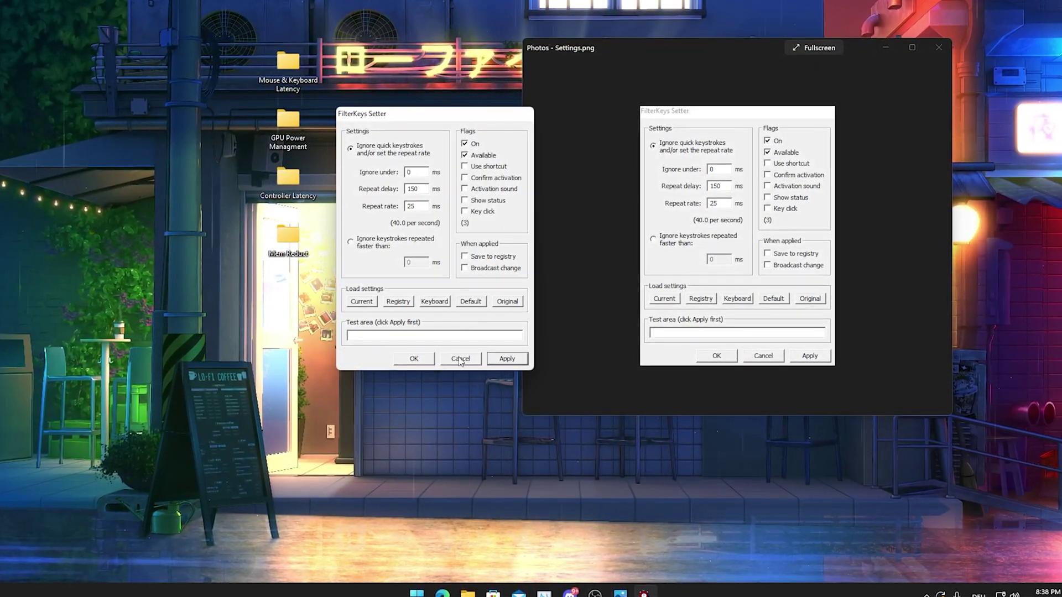
Step: Close the Settings.png reference image and reposition the FilterKeys Setter window on the desktop
left_click_drag(422, 120, 396, 138)
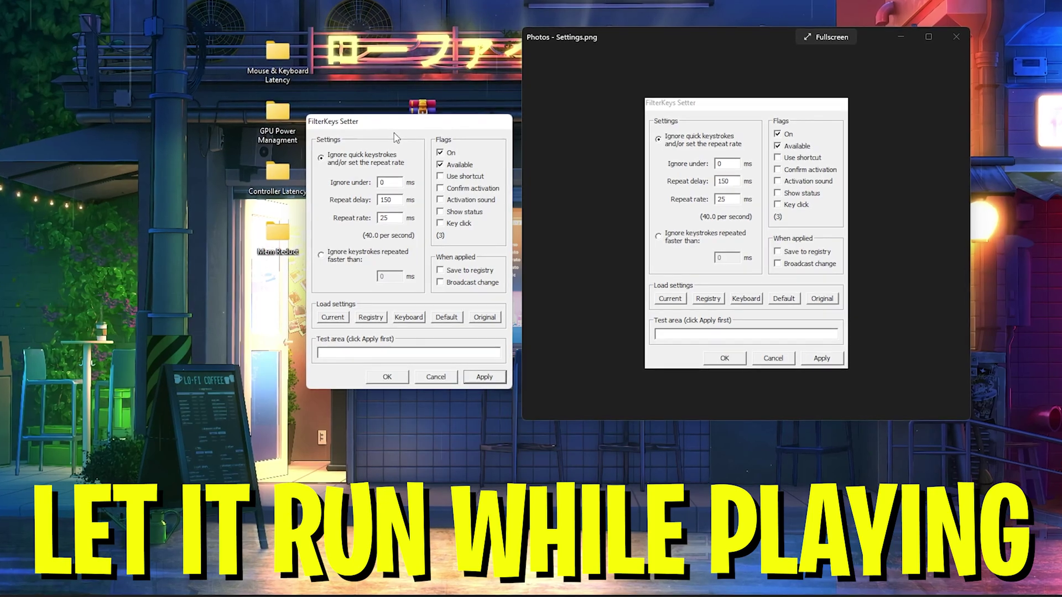
left_click_drag(393, 133, 372, 140)
left_click(965, 34)
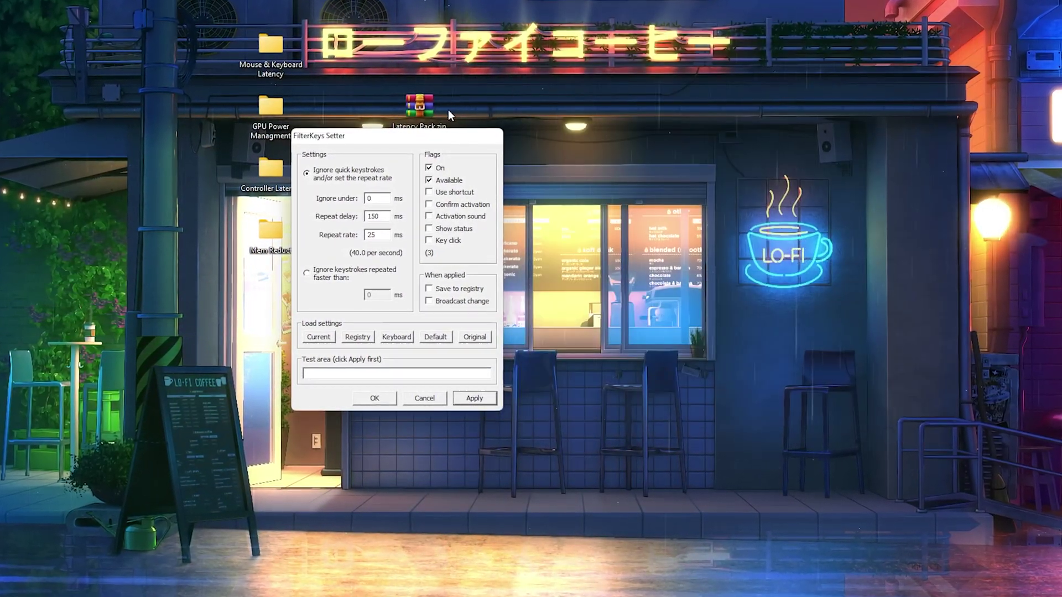
left_click_drag(479, 135, 622, 143)
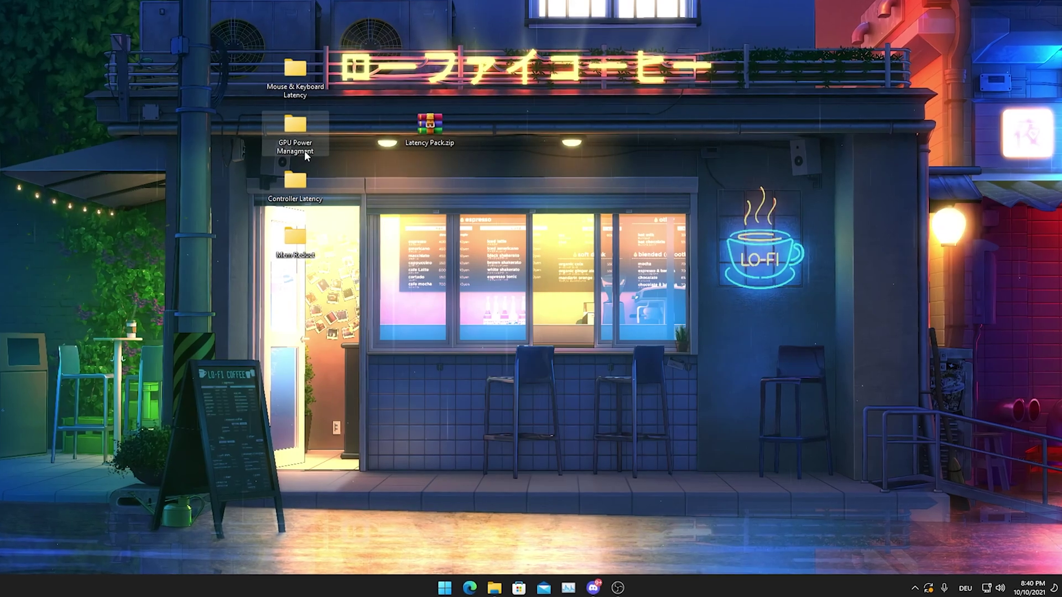
Step: Launch Disable GpuEnergyDriver.reg from the GPU Power Managment folder and decline adding it to the registry
double_click(305, 156)
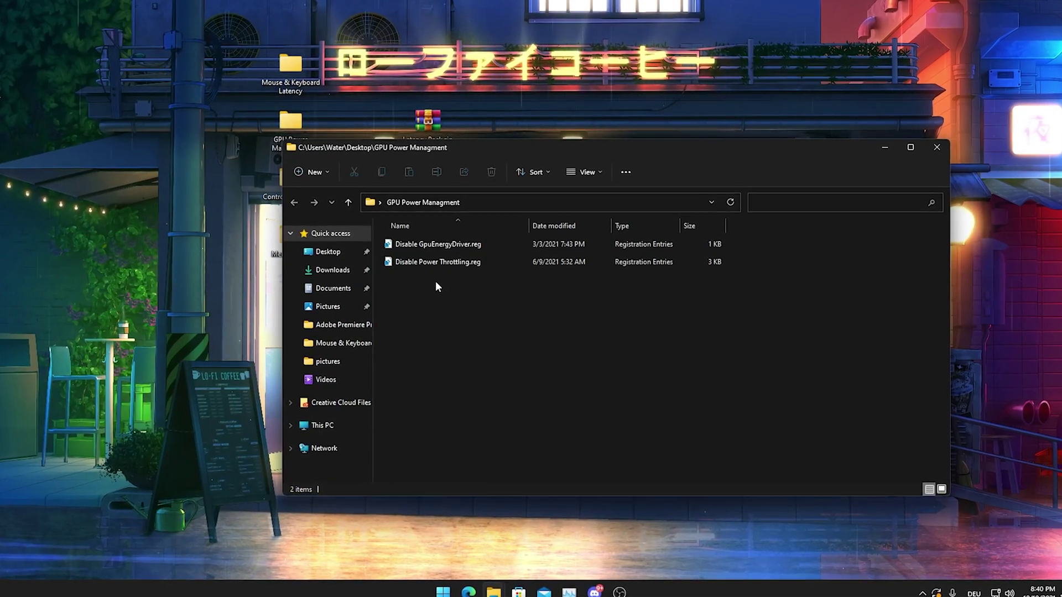
double_click(421, 245)
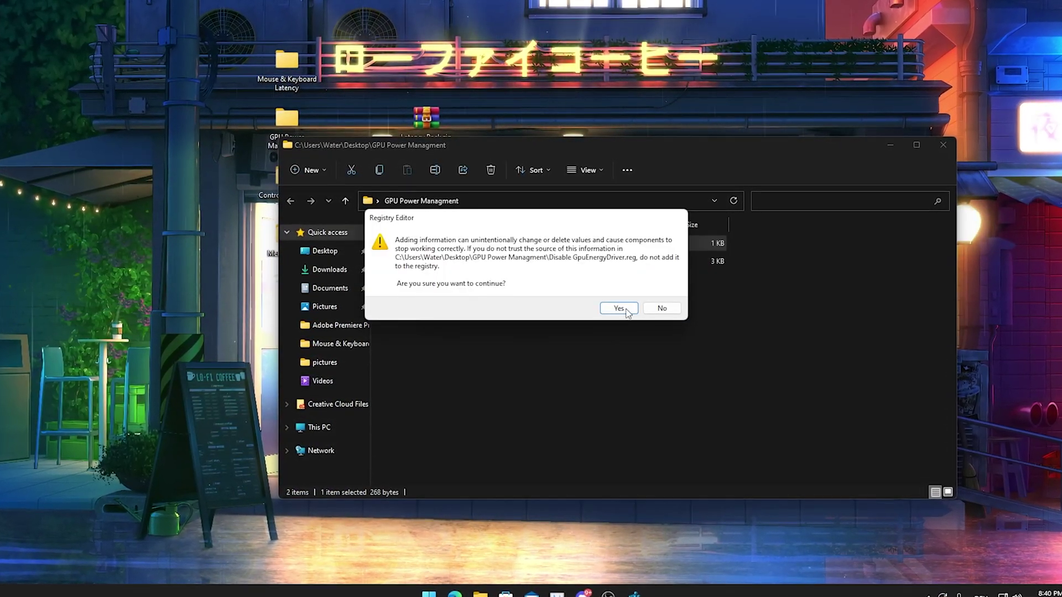
left_click(661, 308)
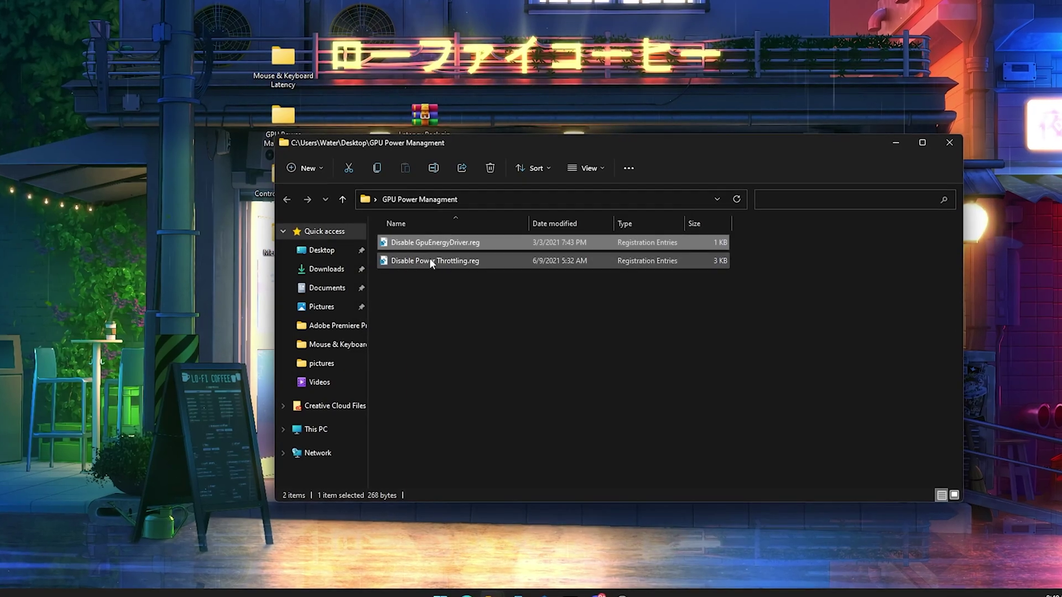
Step: Launch Disable Power Throttling.reg, decline adding it to the registry, and close the GPU Power Managment folder
double_click(429, 260)
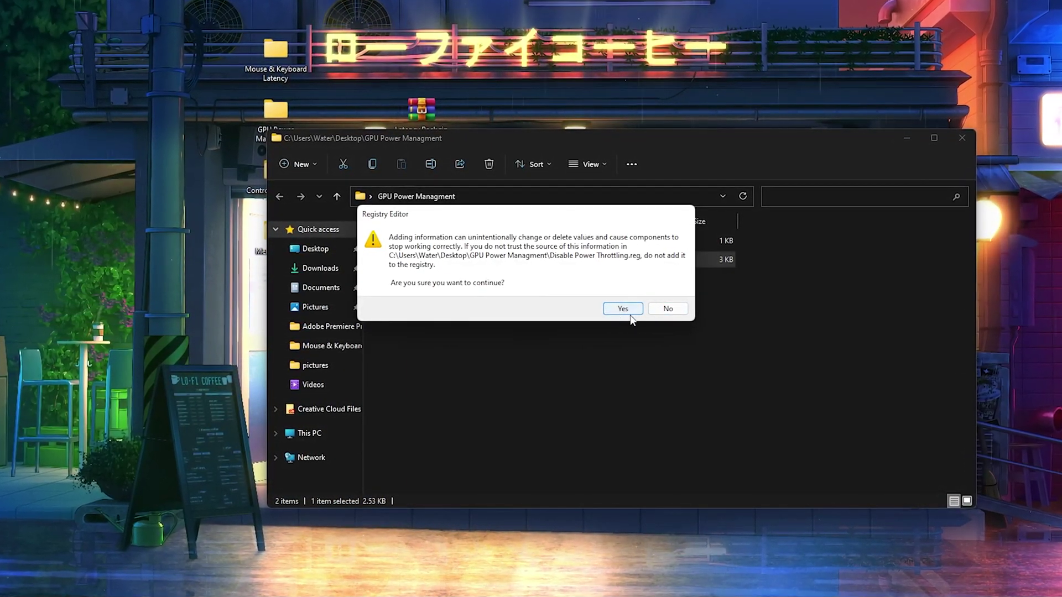
left_click(668, 309)
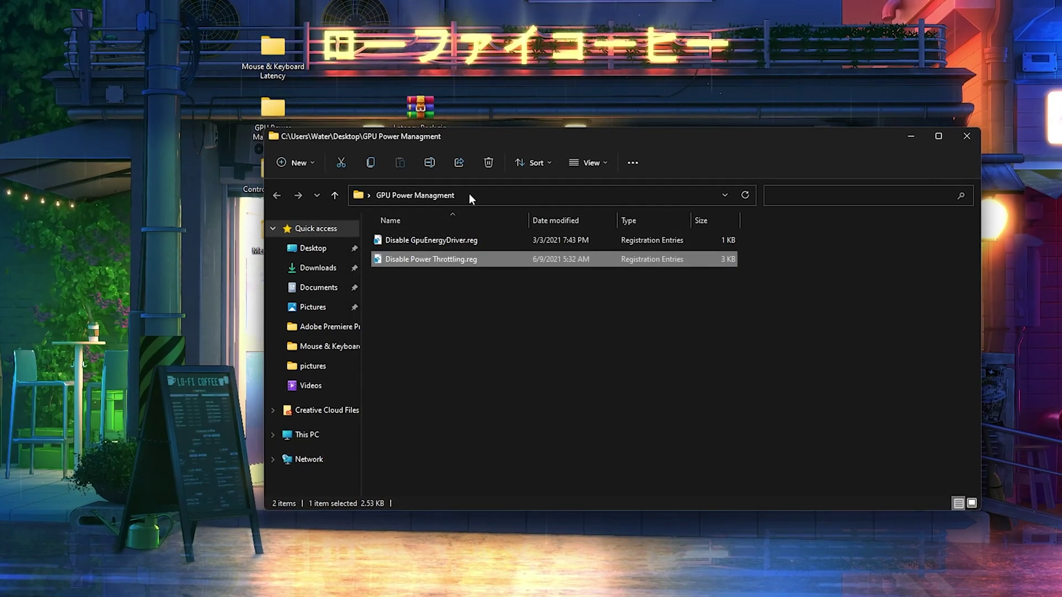
left_click(465, 313)
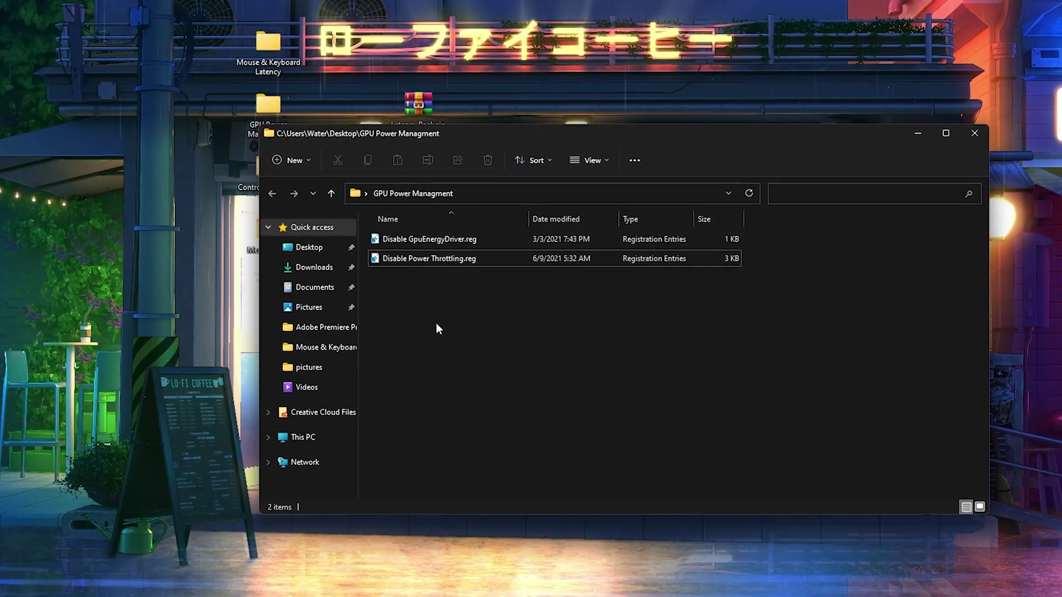
left_click(975, 134)
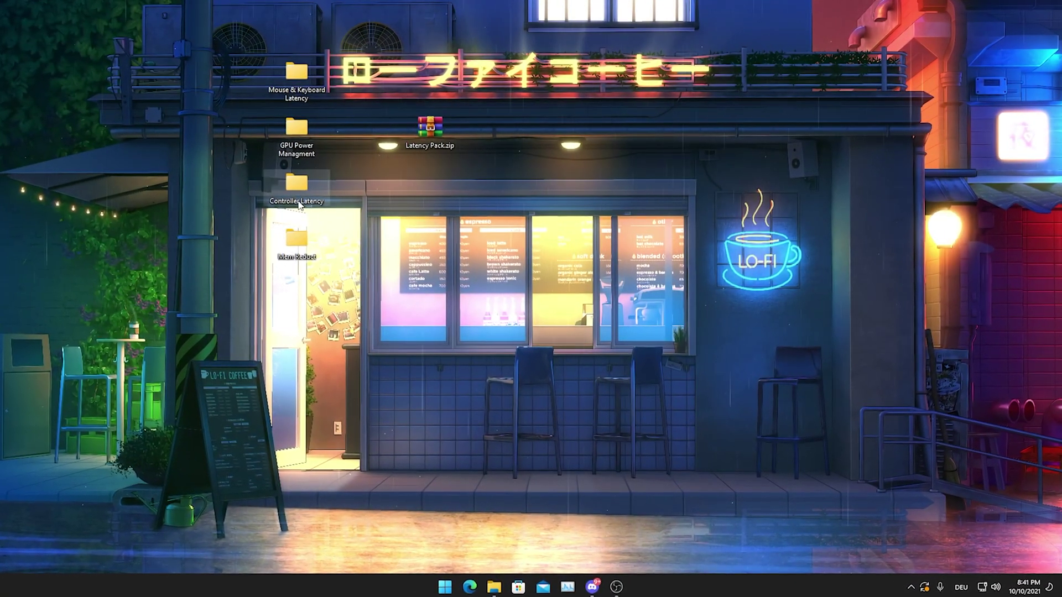
Step: Open the DRIVER folder under USB POLLING RATE in the Controller Latency folder, moving the window higher on the desktop
double_click(299, 203)
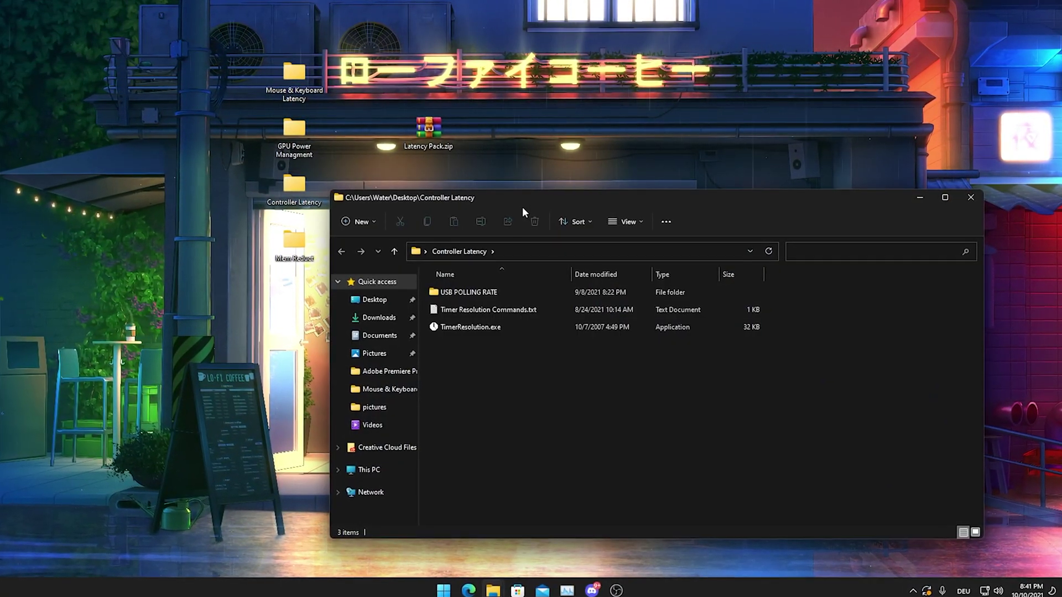
left_click_drag(522, 212, 466, 108)
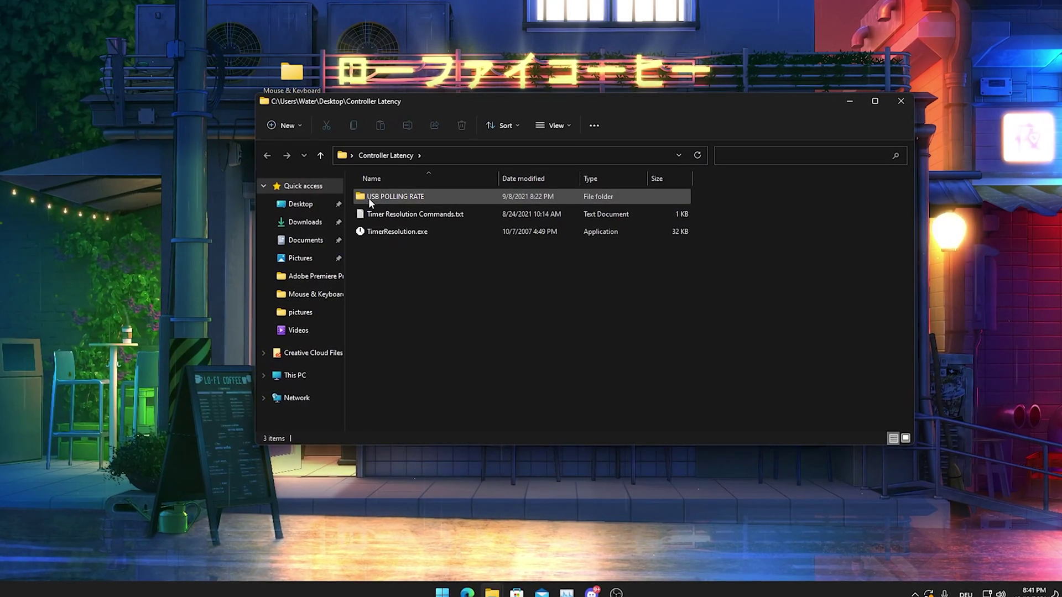
double_click(383, 200)
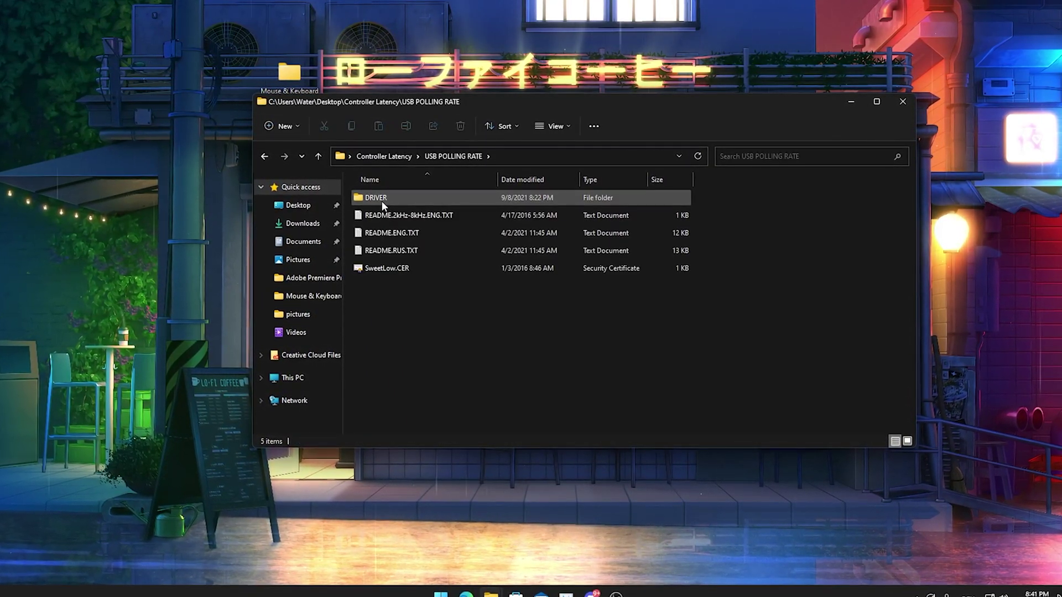
double_click(381, 201)
Step: Run Setup.exe from the DRIVER folder and set the USB device list to show All devices
left_click(377, 353)
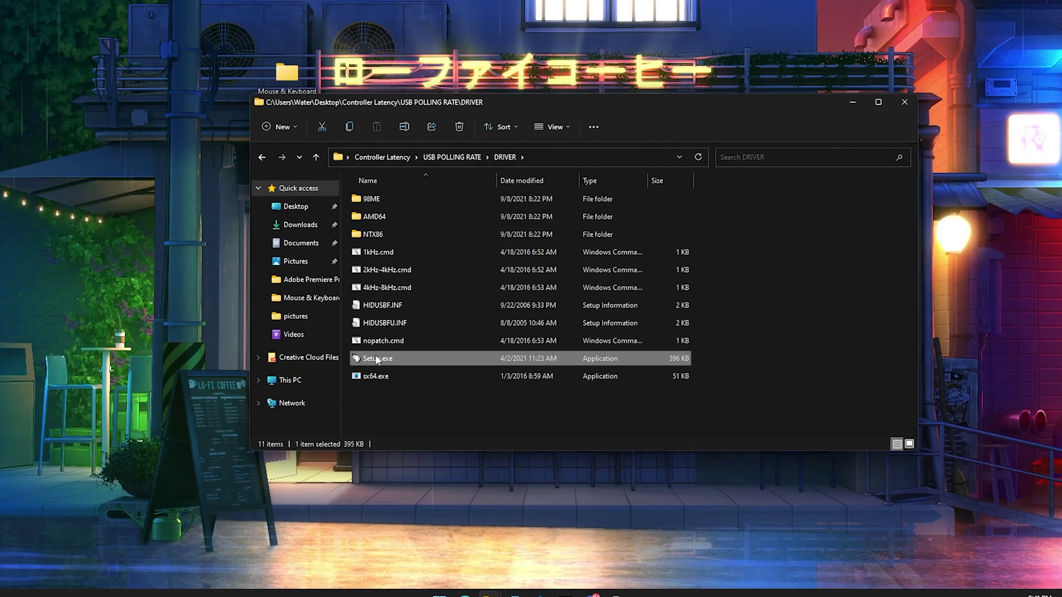
double_click(376, 358)
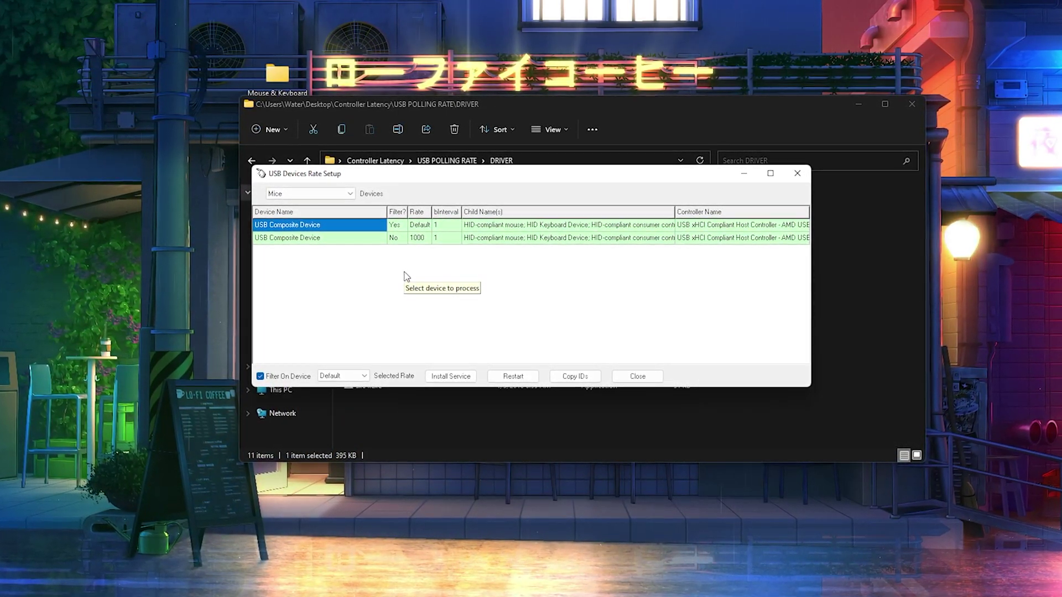
left_click(310, 195)
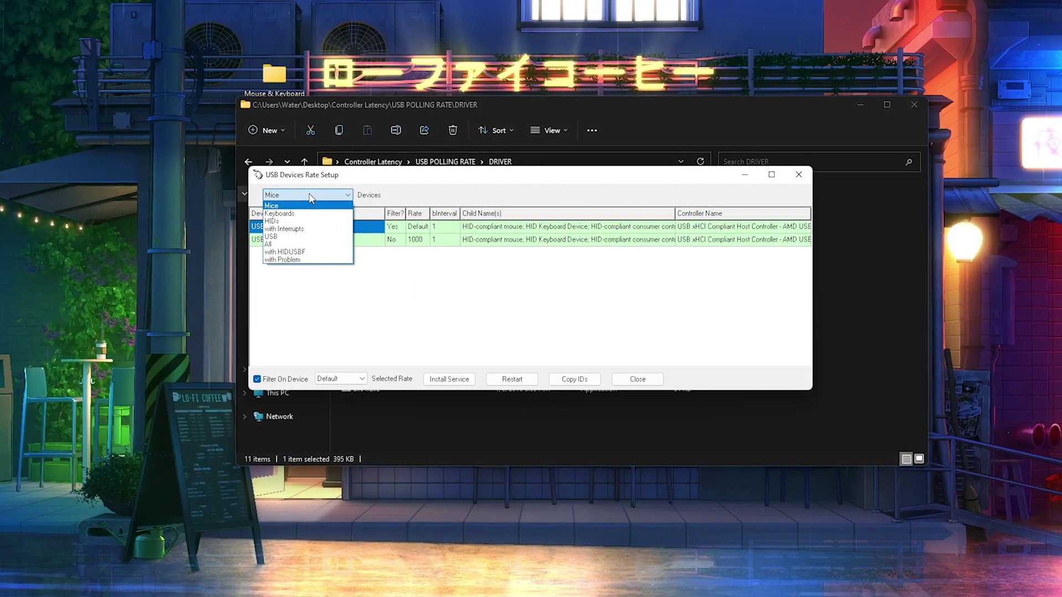
left_click(266, 246)
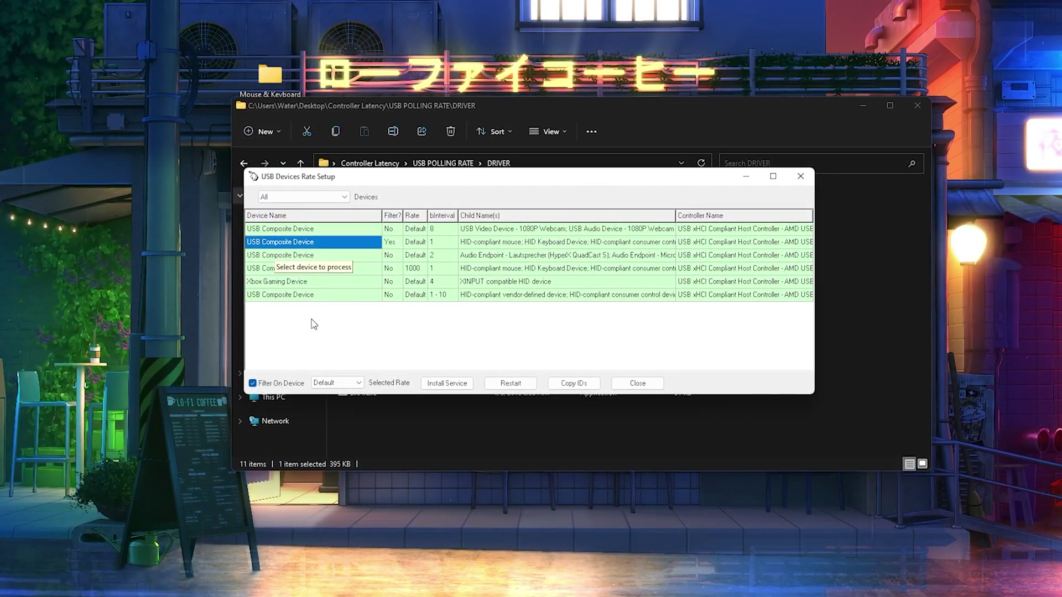
Step: Set the Xbox Gaming Device's selected rate to 1000, restart the device, and close USB Devices Rate Setup
left_click(280, 283)
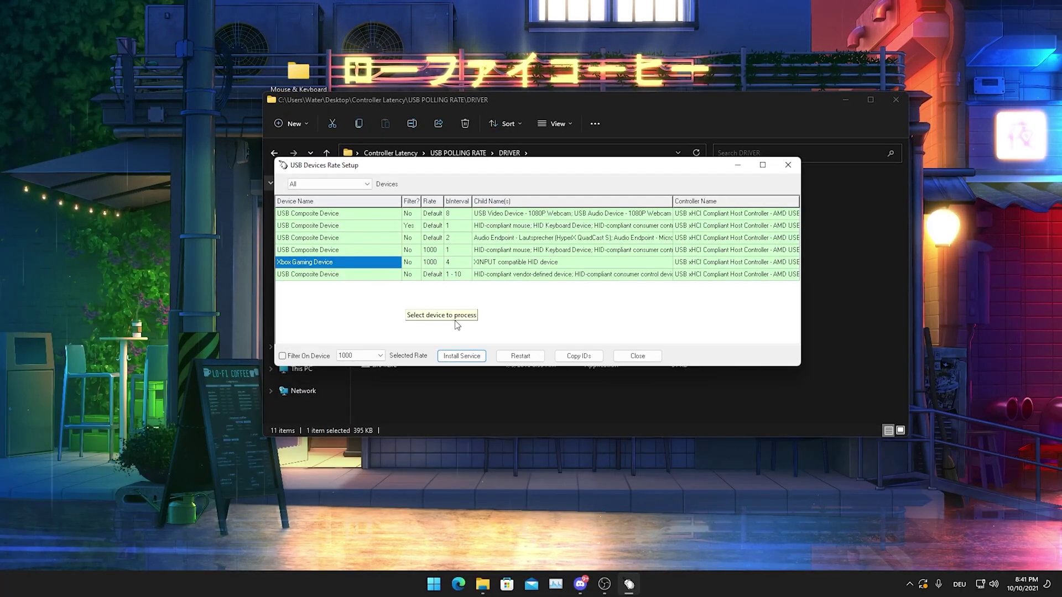
left_click(519, 357)
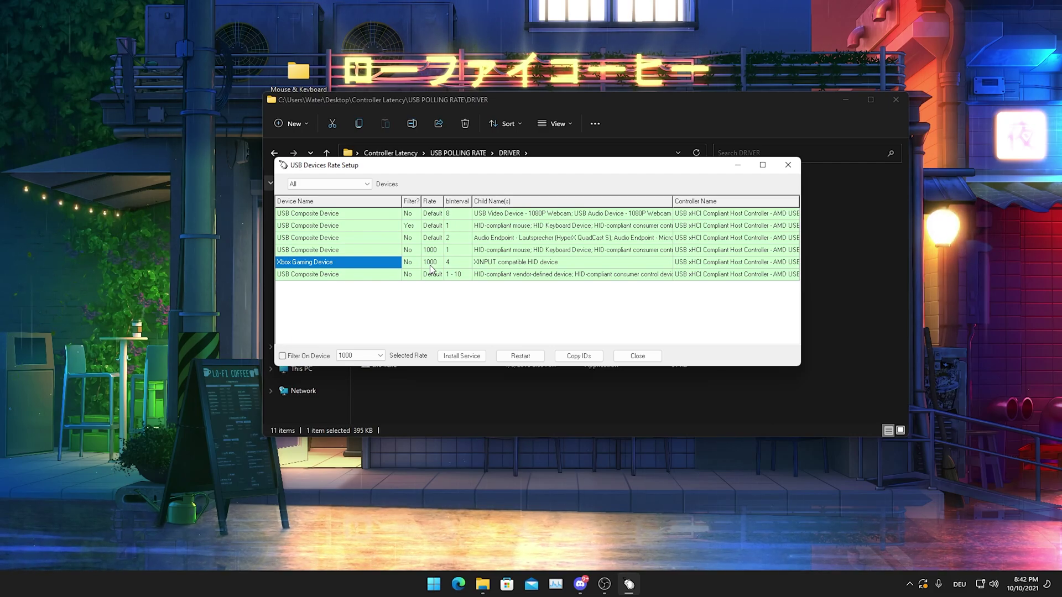
left_click(380, 357)
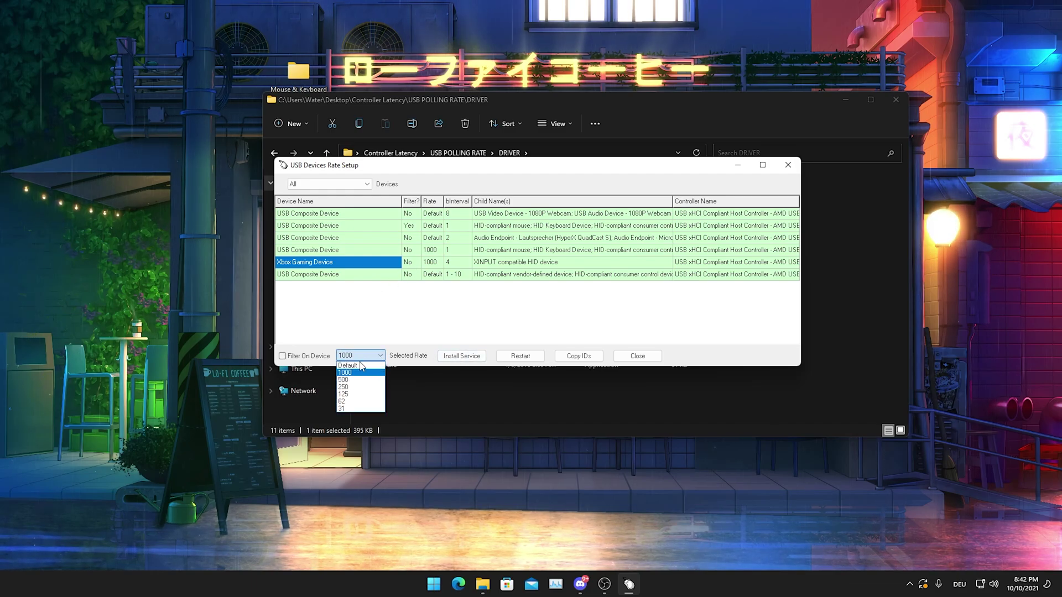
left_click(349, 373)
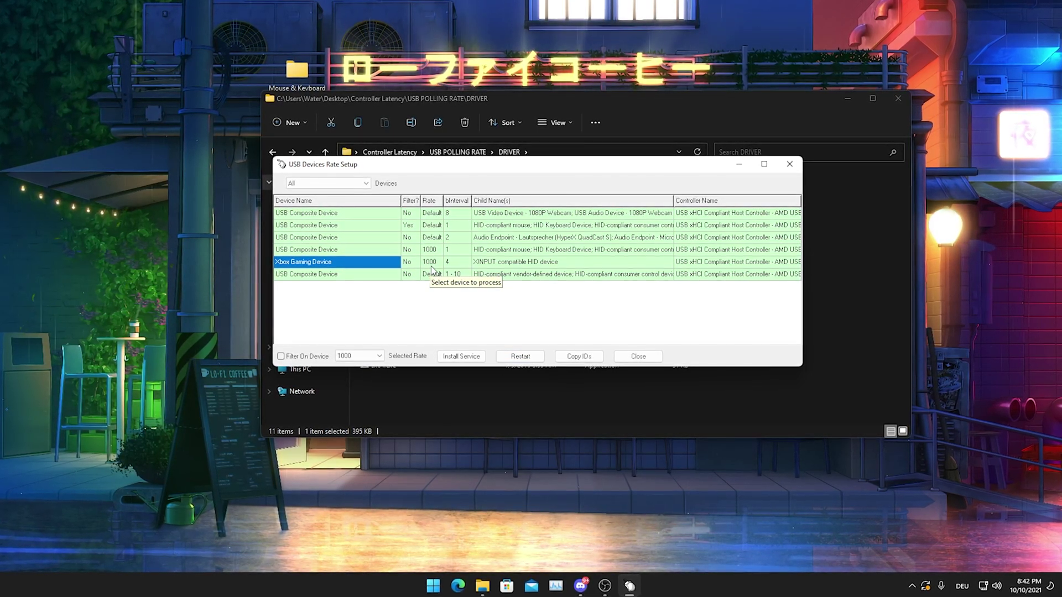
left_click(792, 168)
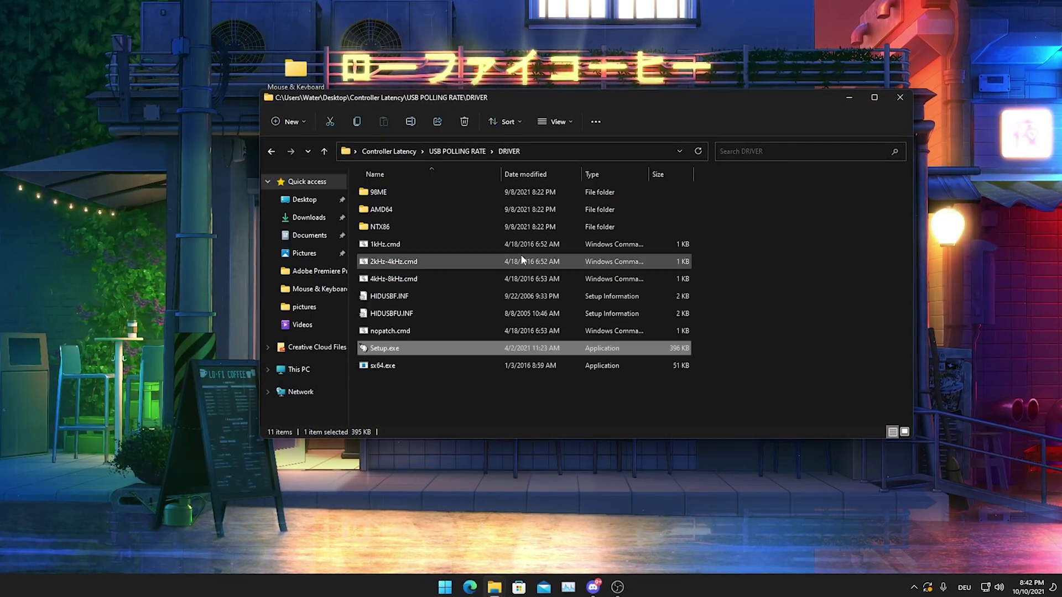
Step: Return to the Controller Latency folder and launch TimerResolution.exe
key("alt+Up")
key("alt+Up")
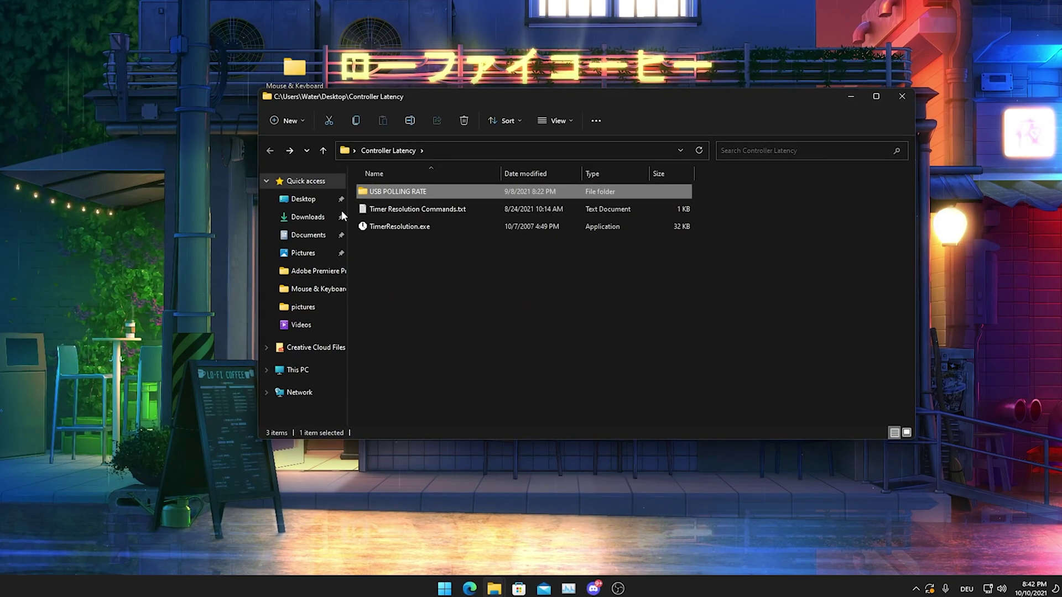
mouse_move(394, 230)
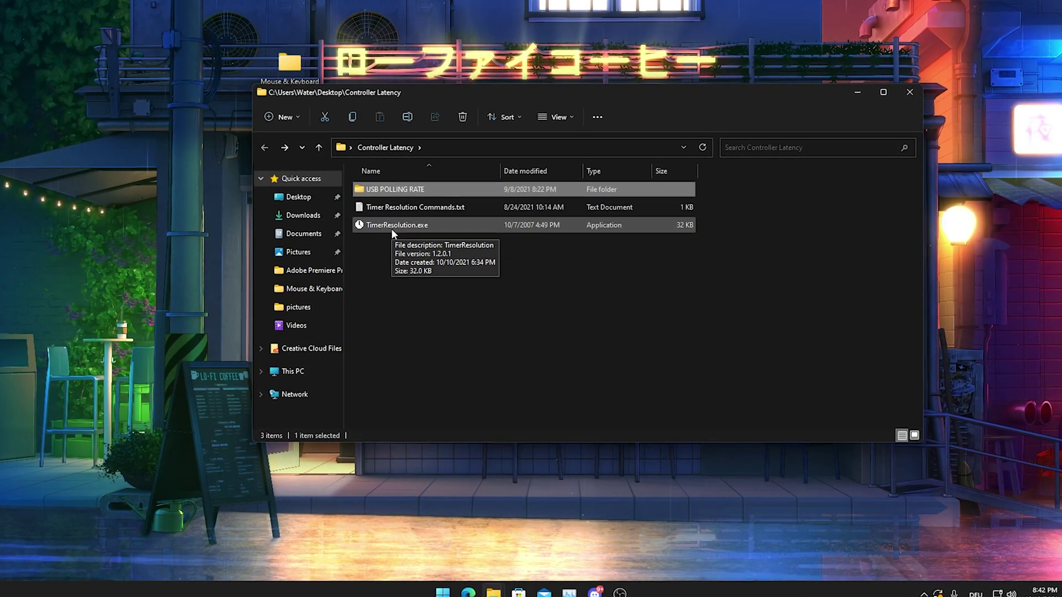
double_click(391, 225)
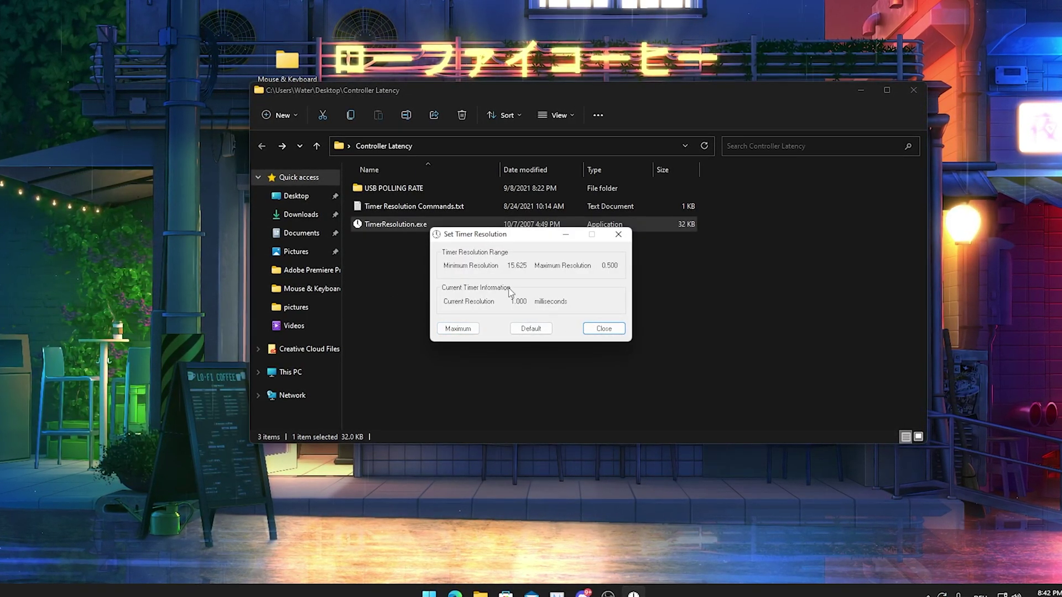
Step: Minimize the folder window, set the timer resolution to Maximum, and close Set Timer Resolution
left_click_drag(394, 224, 363, 223)
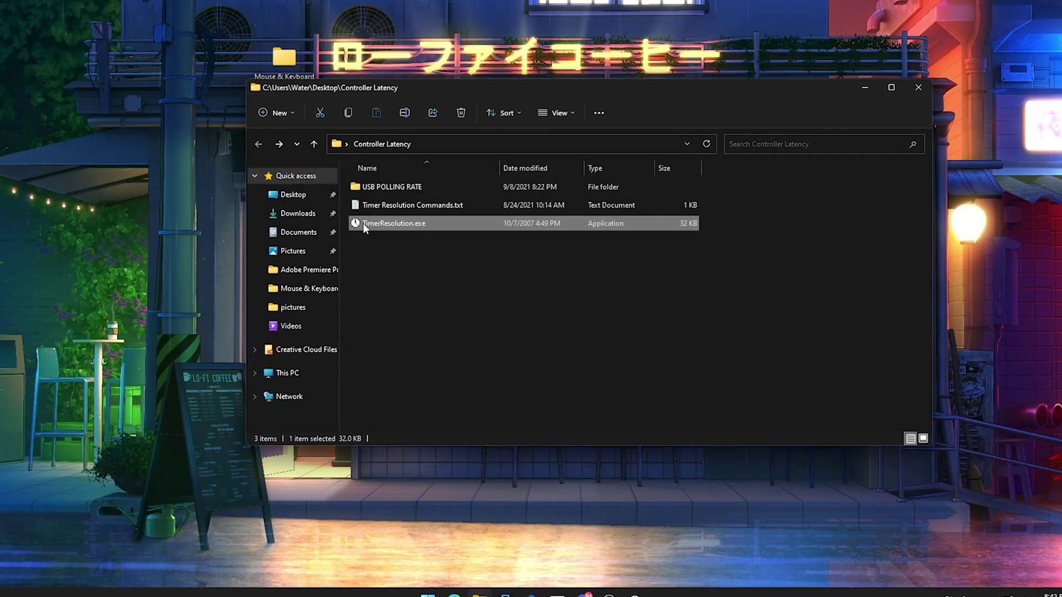
left_click(880, 87)
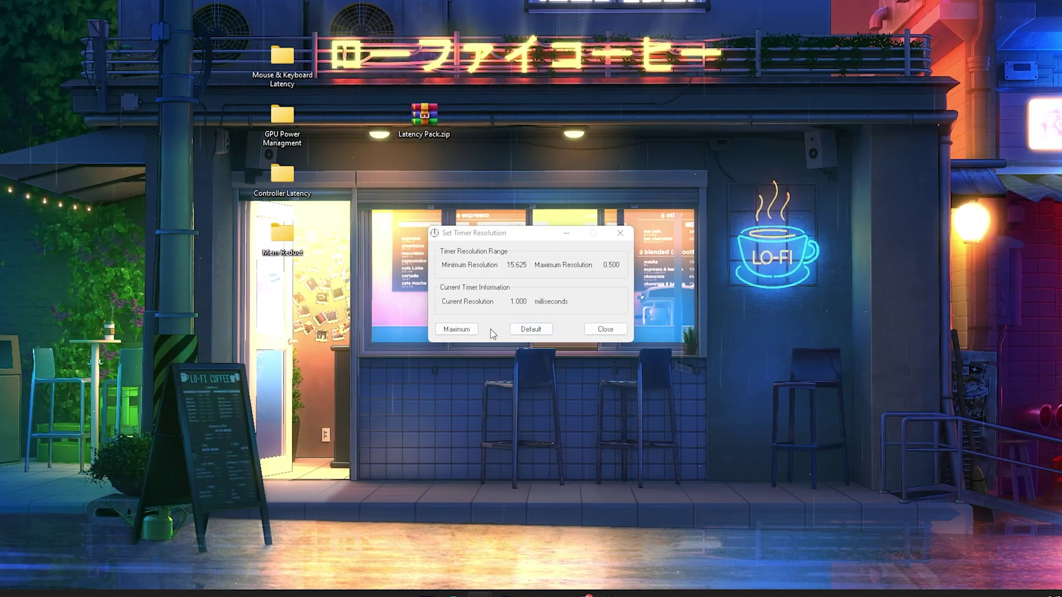
left_click(456, 329)
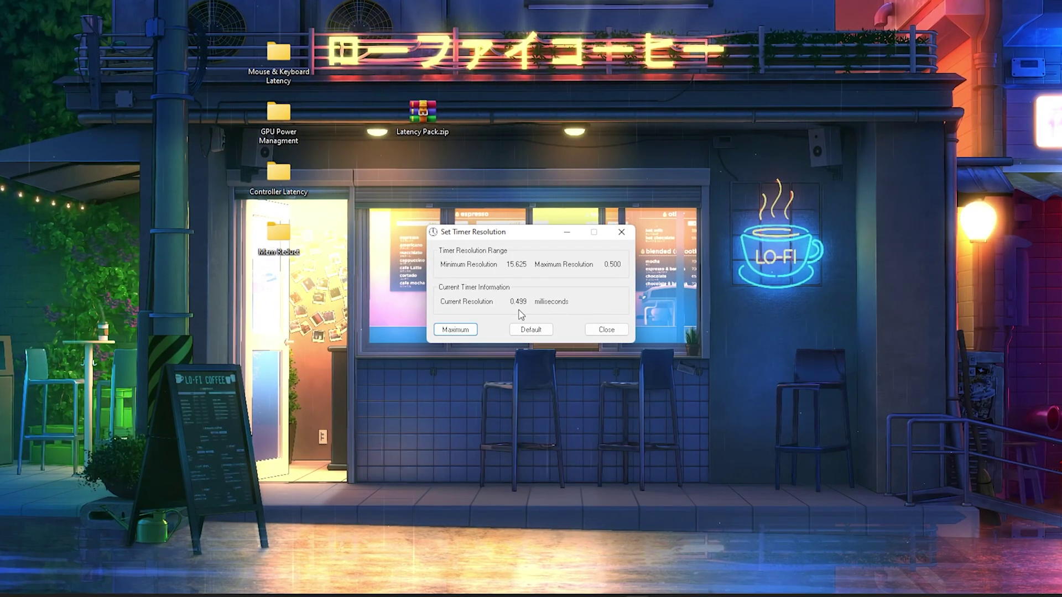
left_click(622, 232)
Step: Bring back the Controller Latency folder window and open Timer Resolution Commands.txt
mouse_move(491, 596)
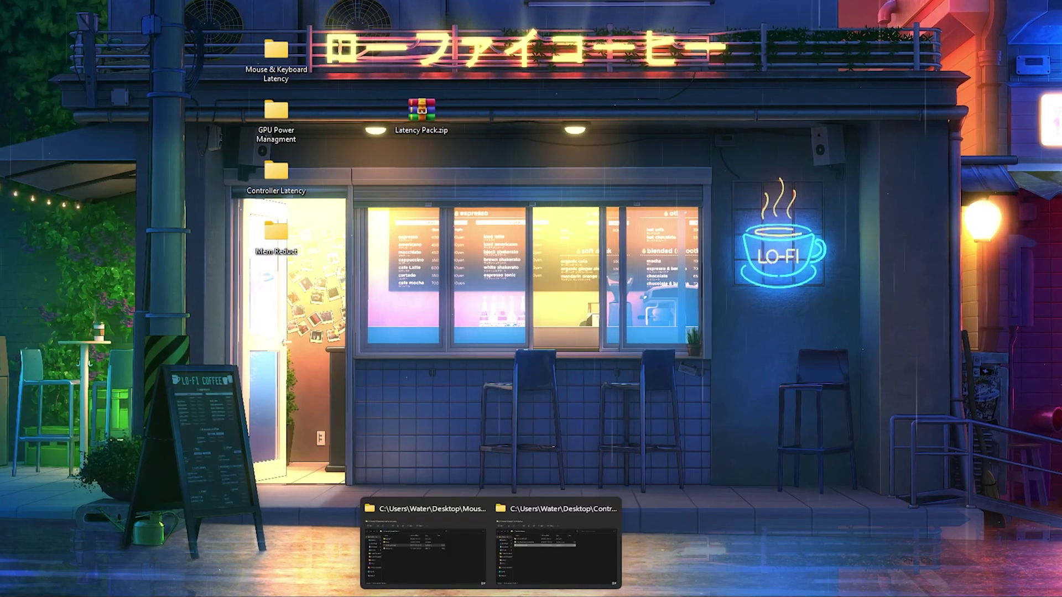
left_click(513, 559)
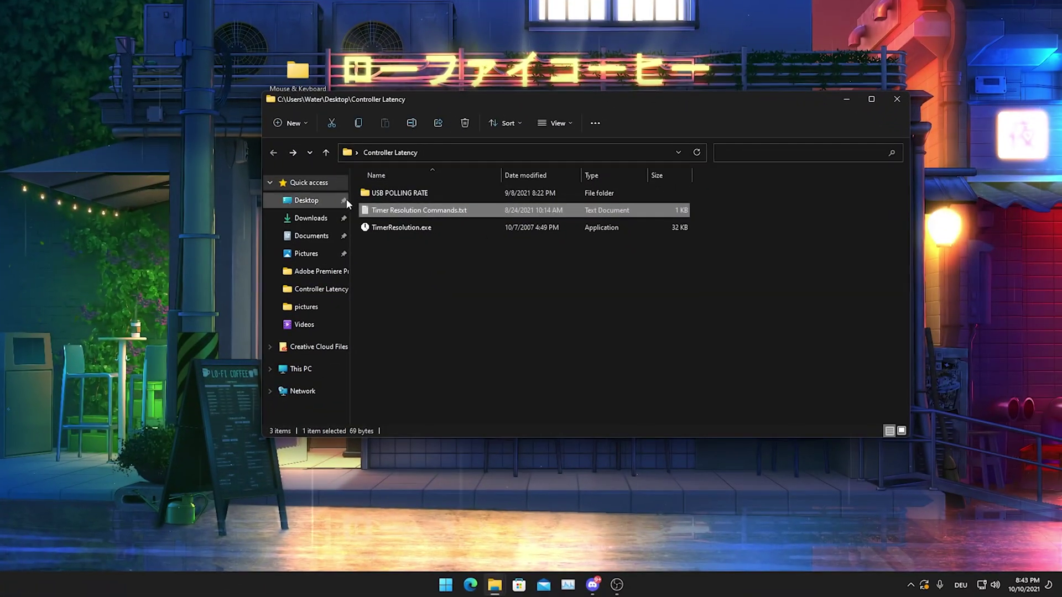
double_click(407, 210)
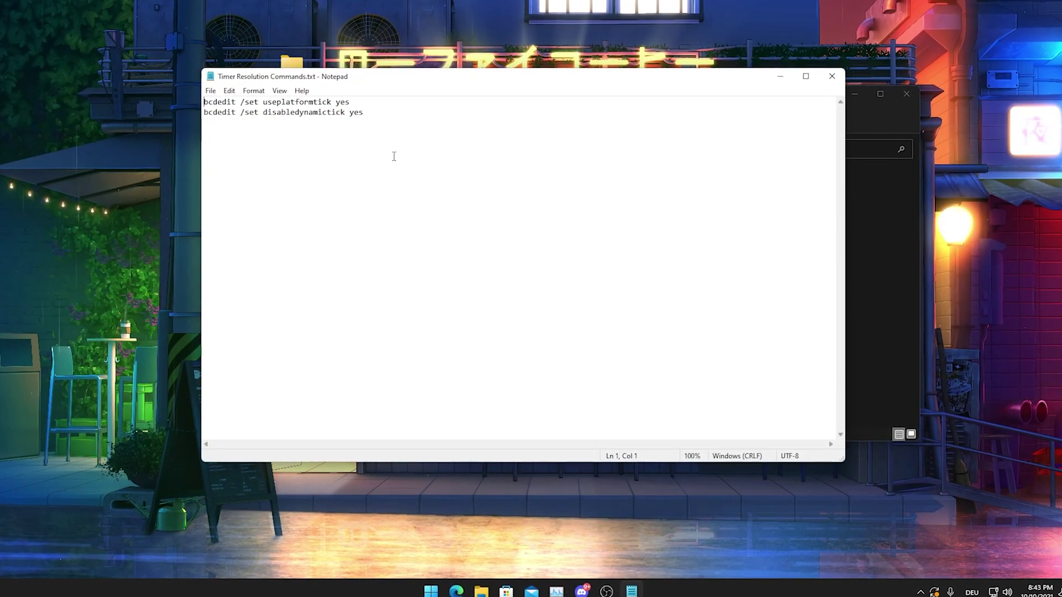
Step: Open Command Prompt as administrator and arrange it beside the Timer Resolution Commands text window
key("super")
type("c")
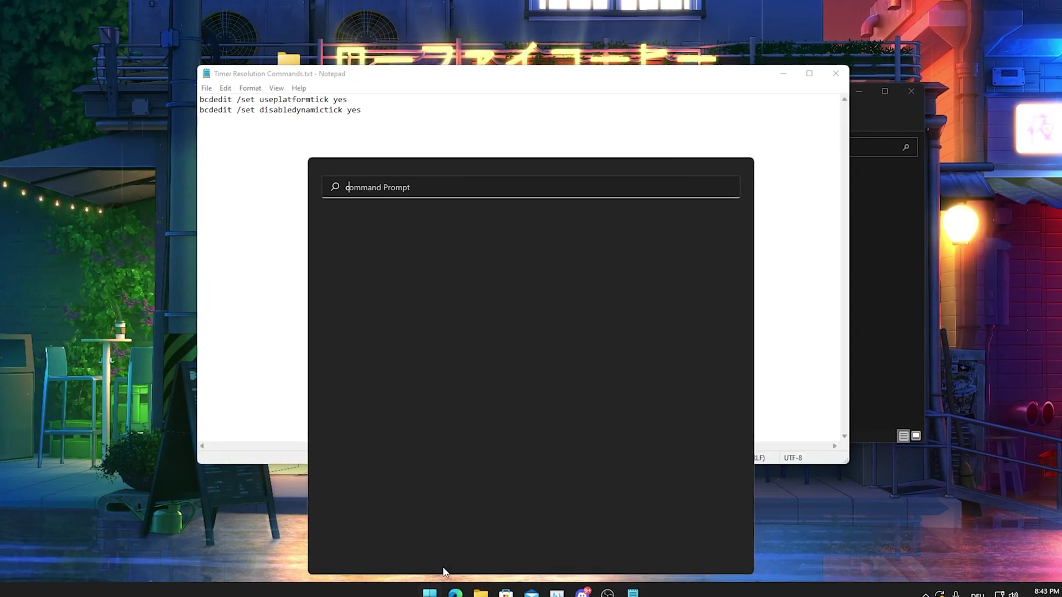
type("md")
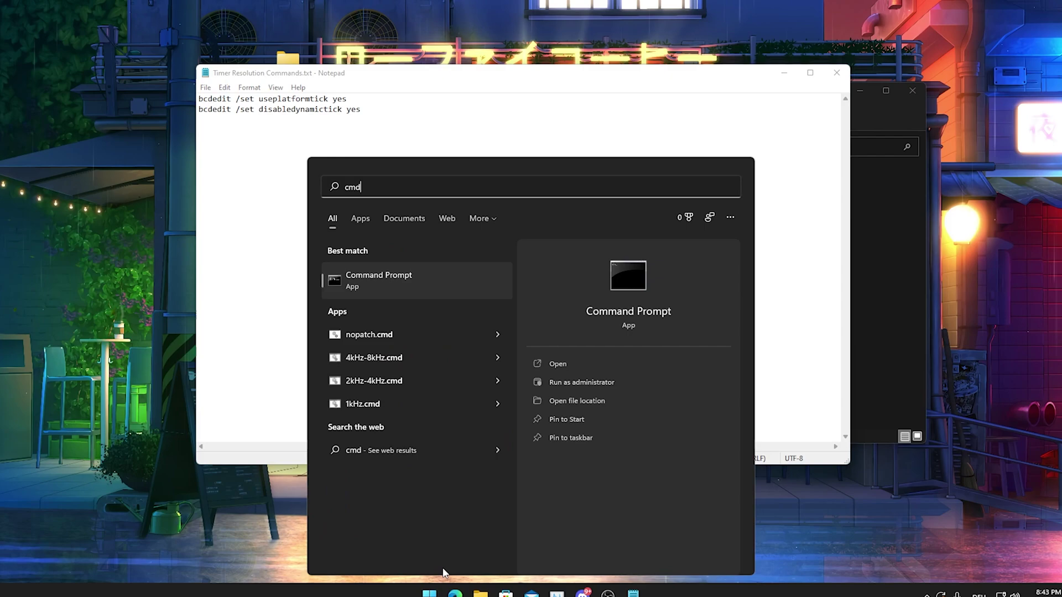
right_click(347, 284)
left_click(376, 294)
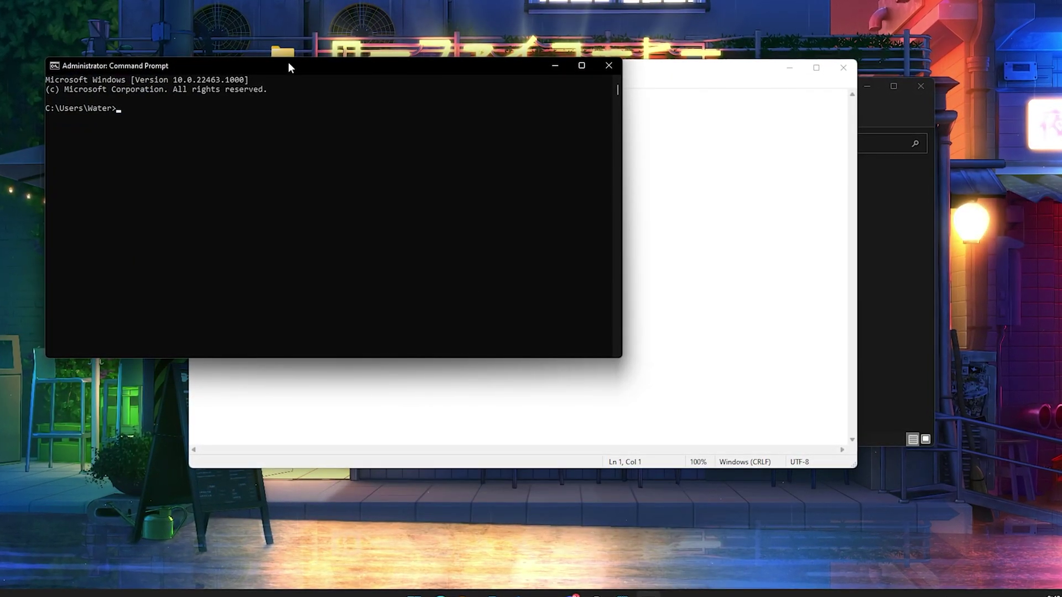
left_click_drag(287, 62, 445, 156)
left_click_drag(367, 72, 522, 75)
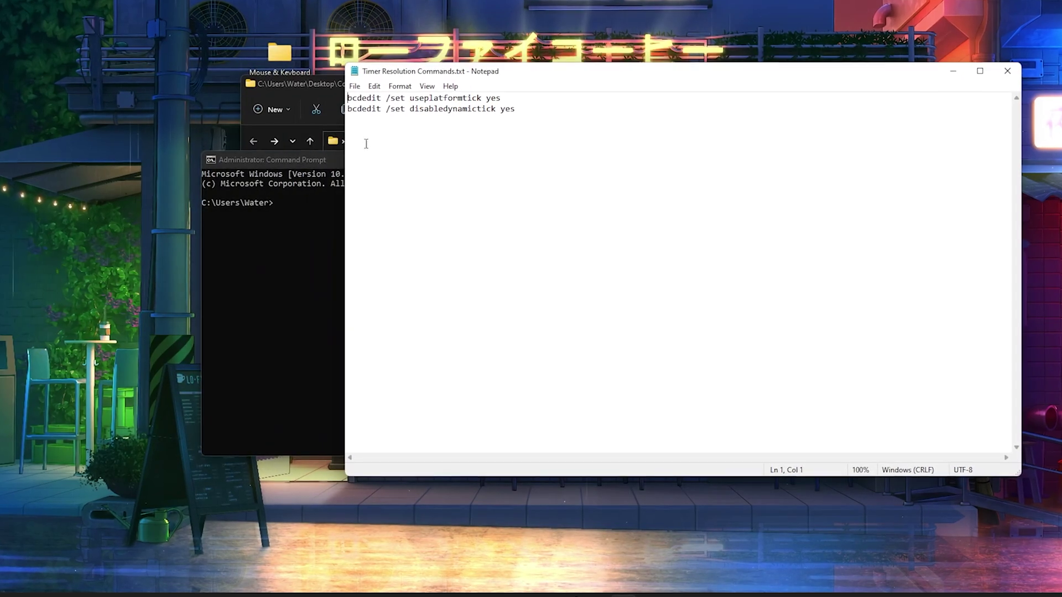
left_click_drag(271, 159, 151, 127)
Step: Copy the first command from the text file and run bcdedit /set useplatformtick yes in Command Prompt
left_click_drag(500, 97, 348, 98)
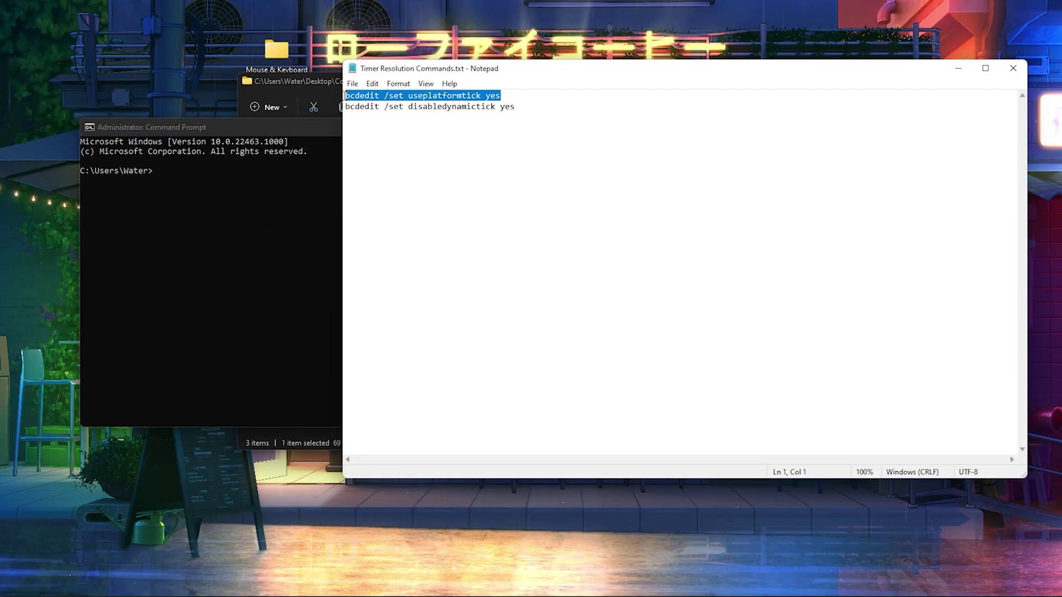
key("ctrl+c")
left_click(231, 184)
right_click(230, 184)
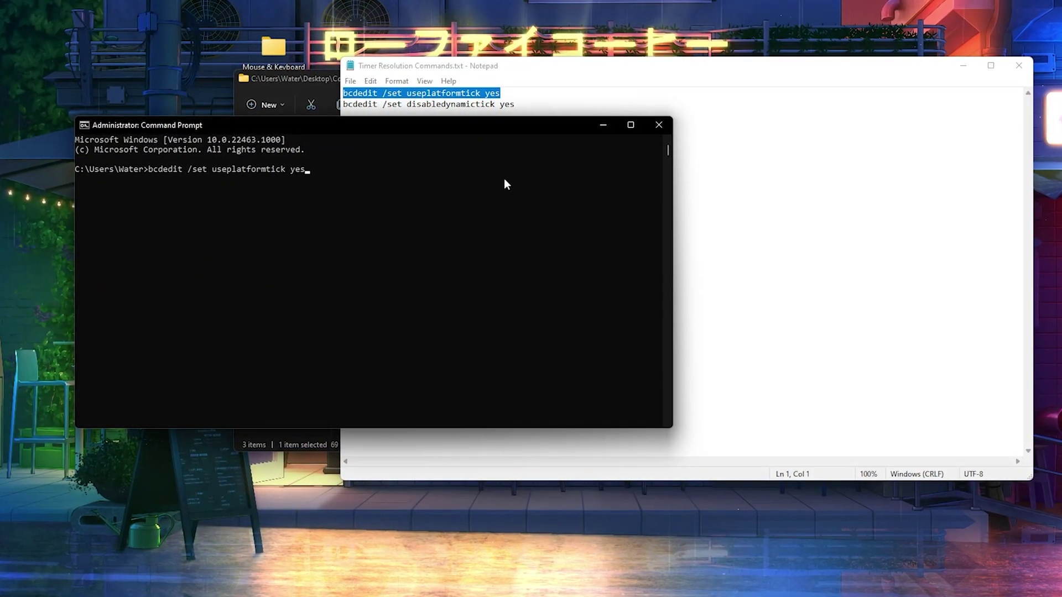
key("Return")
Step: Copy and run bcdedit /set disabledynamictick yes in Command Prompt, closing both Command Prompt and the text file
left_click(538, 111)
left_click_drag(538, 111, 252, 202)
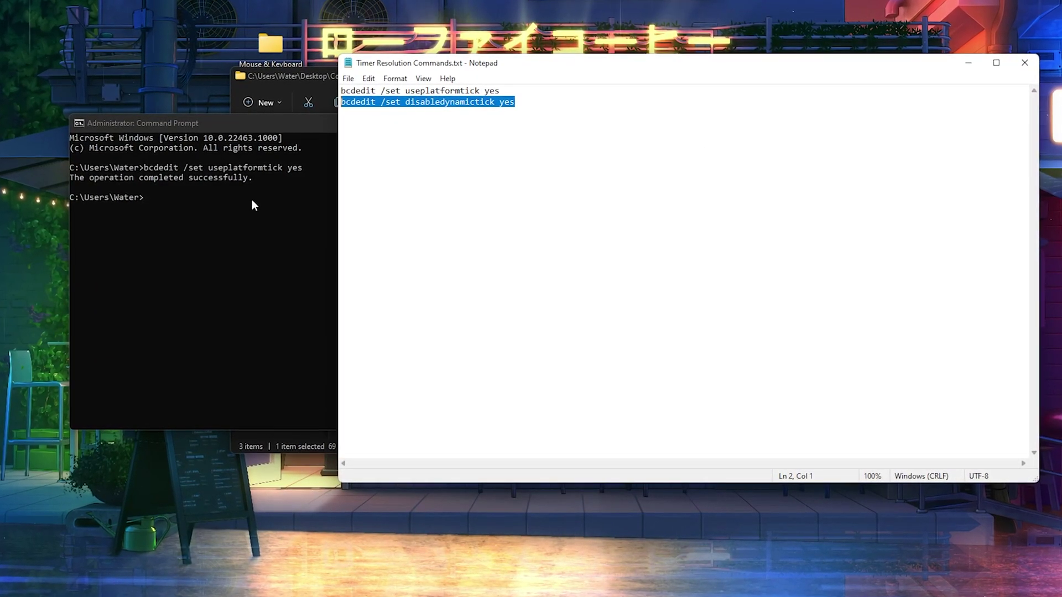
key("ctrl+c")
left_click(238, 205)
right_click(226, 207)
key("Return")
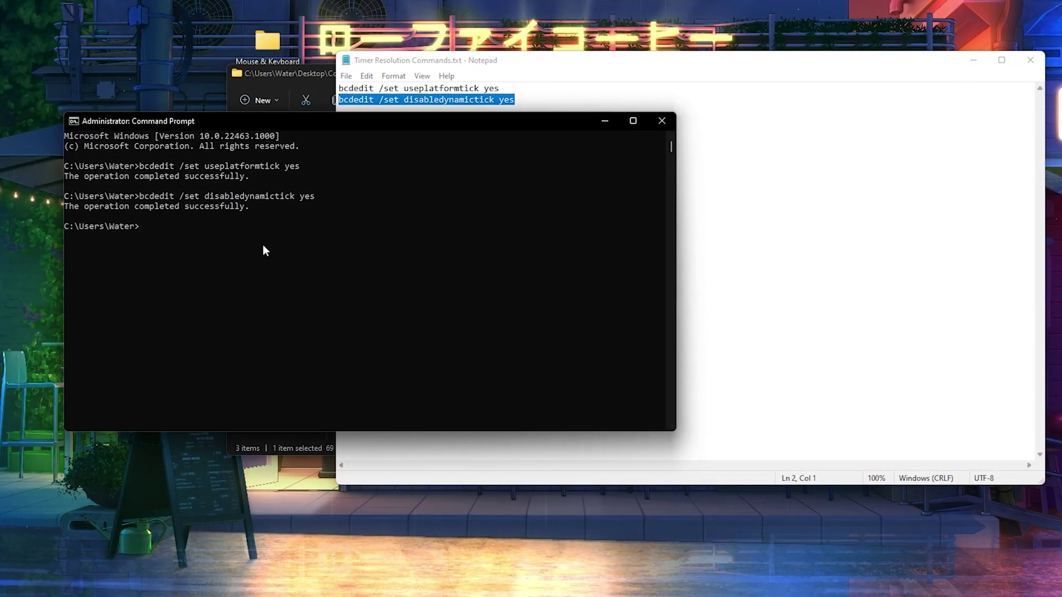
left_click(661, 120)
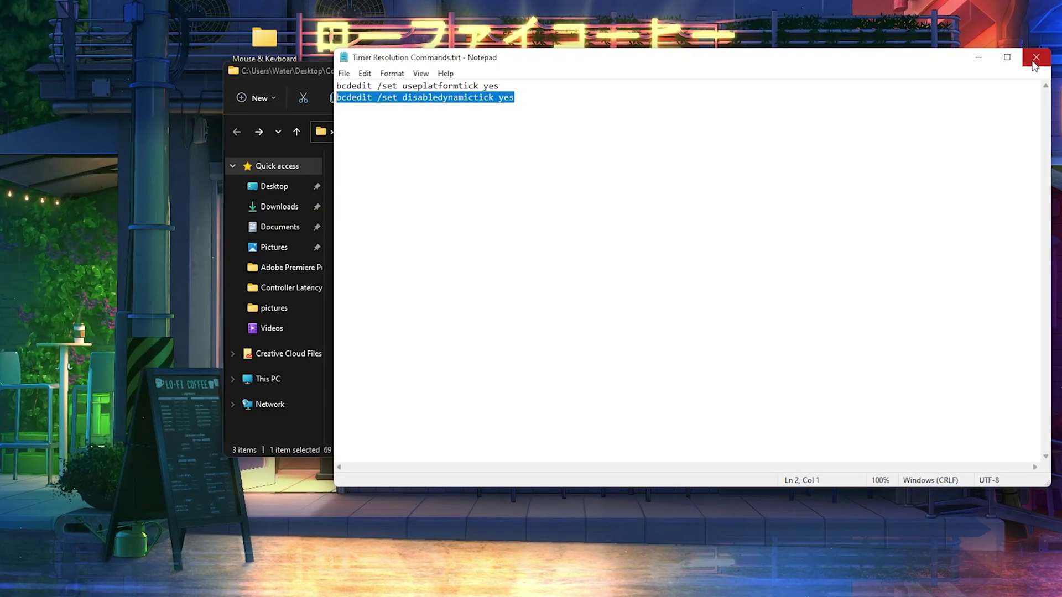
left_click(1035, 58)
Step: Relaunch TimerResolution.exe, highlight the current resolution value, and minimize its window
double_click(399, 221)
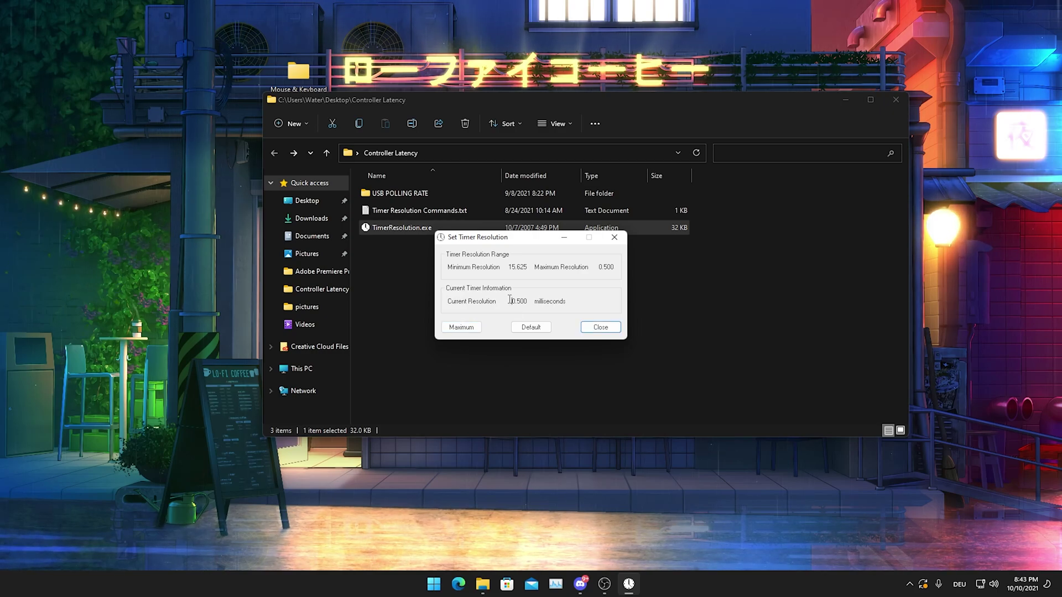
left_click_drag(509, 300, 536, 302)
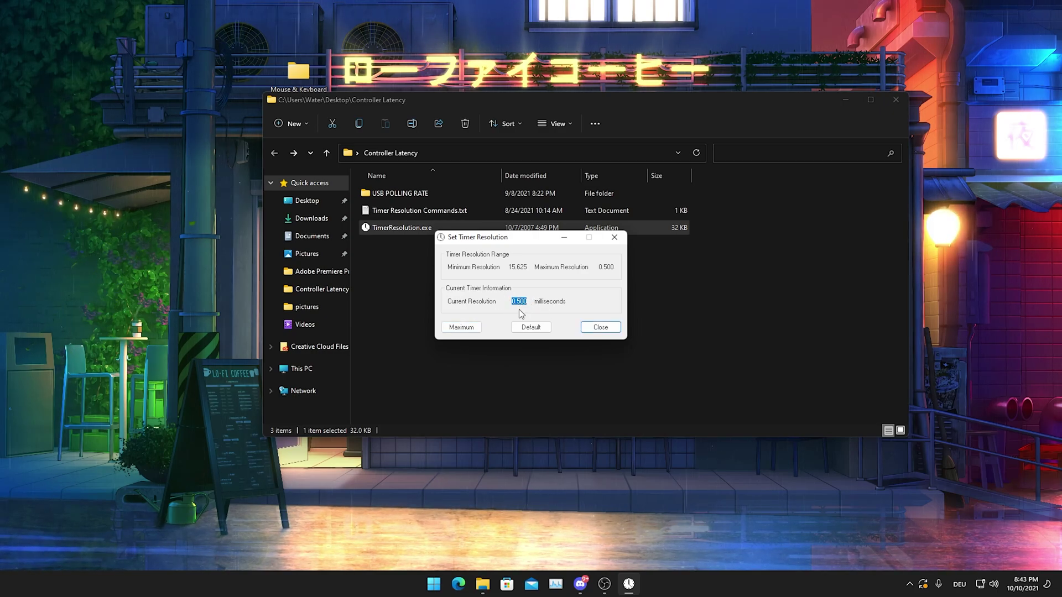
left_click(567, 241)
Step: Run Mem Reduct.exe from the desktop's Mem Reduct folder and install it to C:\Program Files\Mem Reduct with desktop and start menu shortcuts
key("super+d")
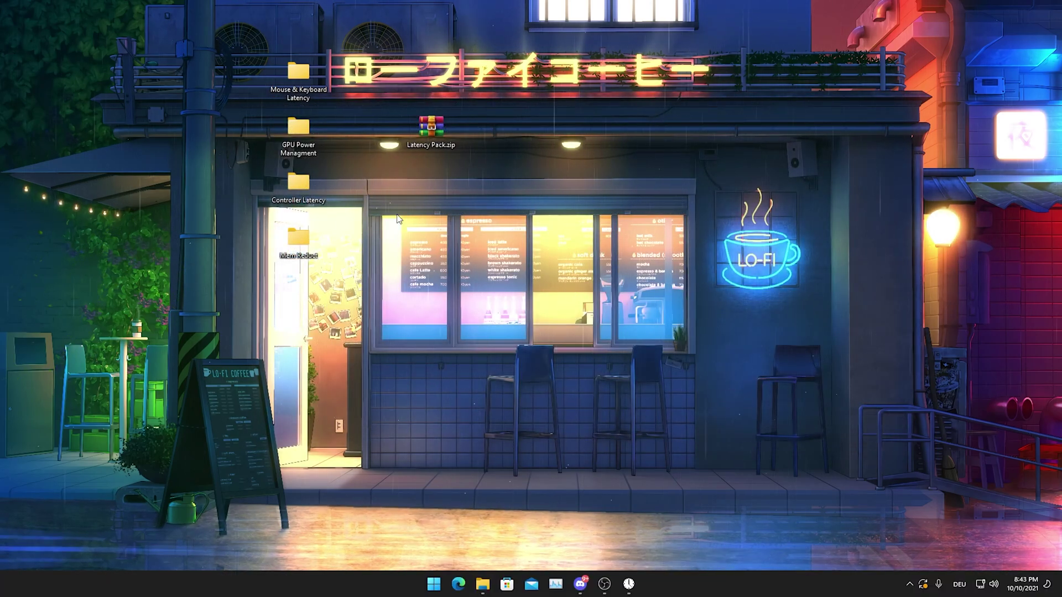
double_click(297, 243)
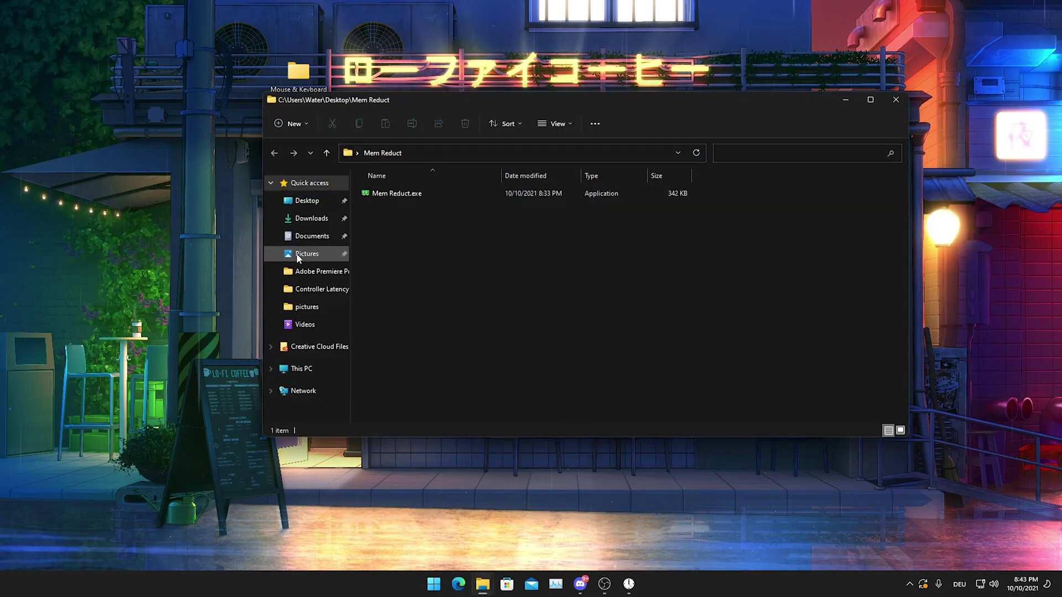
double_click(410, 194)
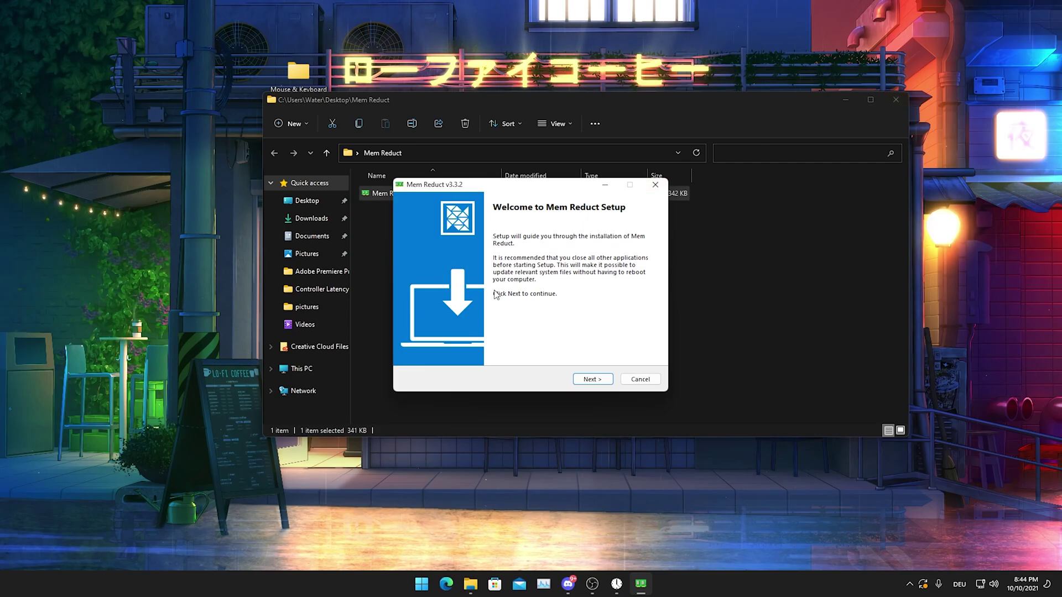
left_click(593, 380)
left_click(593, 380)
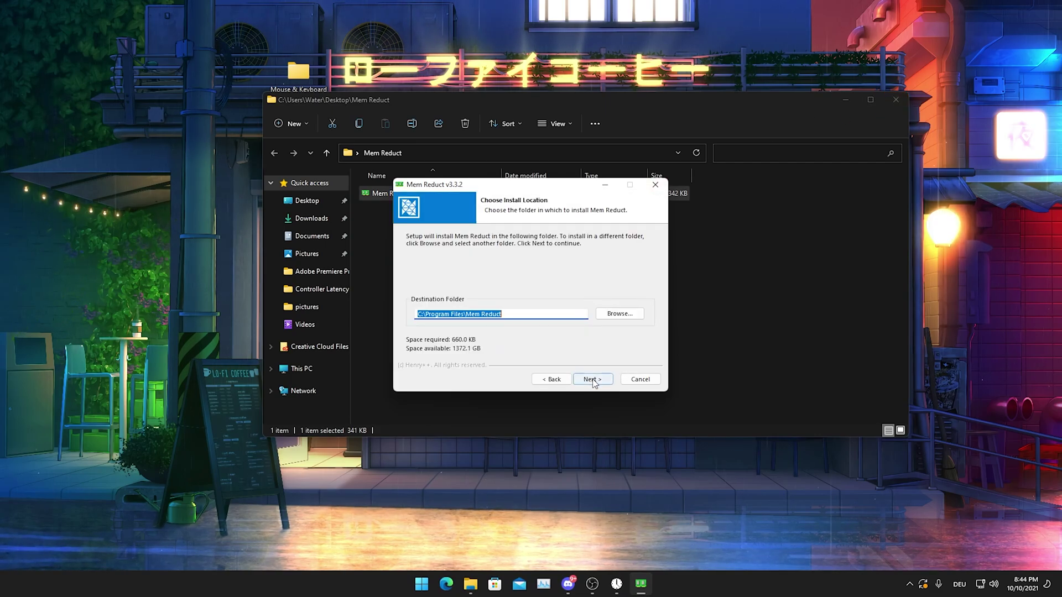
left_click(591, 380)
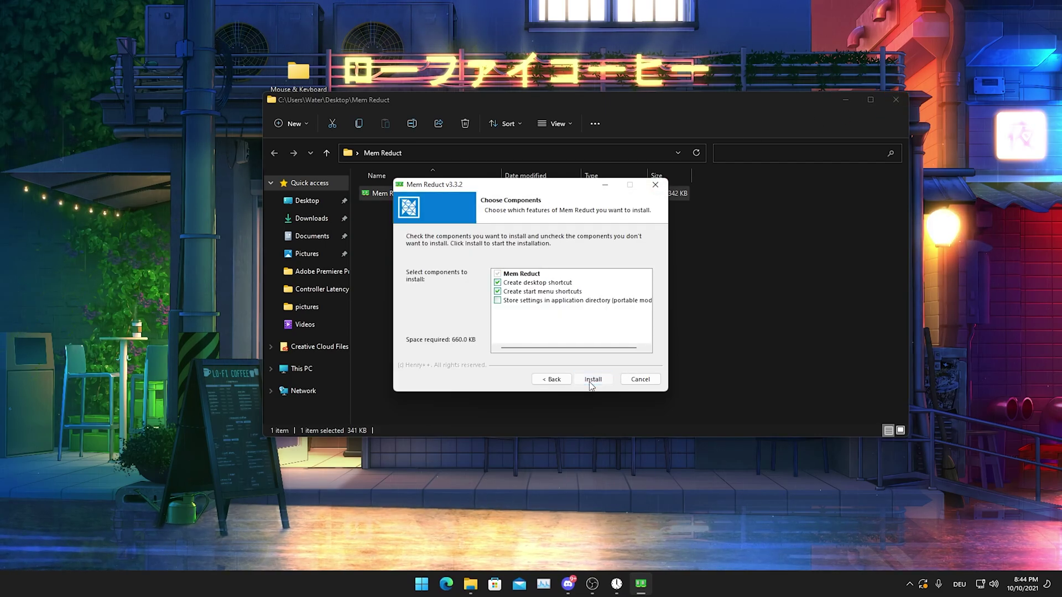
left_click(591, 381)
left_click(591, 379)
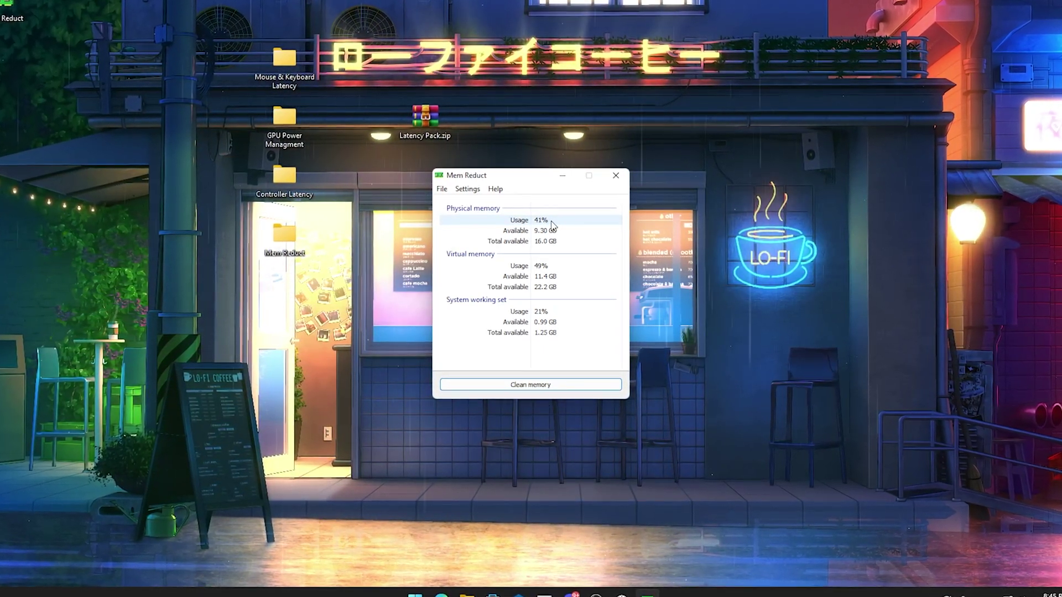
Step: Open Mem Reduct's Memory cleaning settings and disable the Clean every (min.) option
left_click(441, 189)
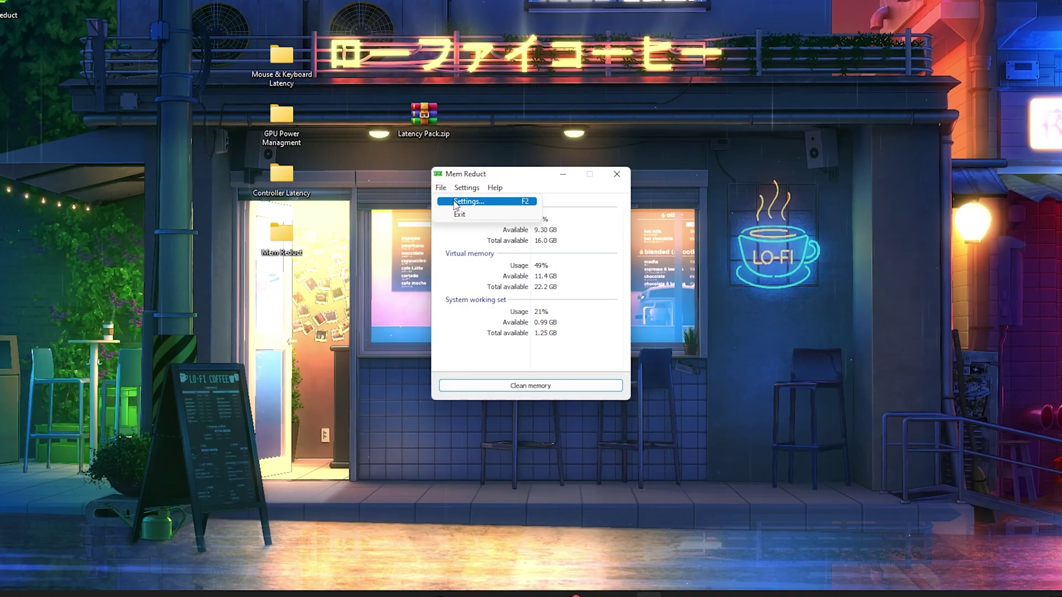
left_click(468, 202)
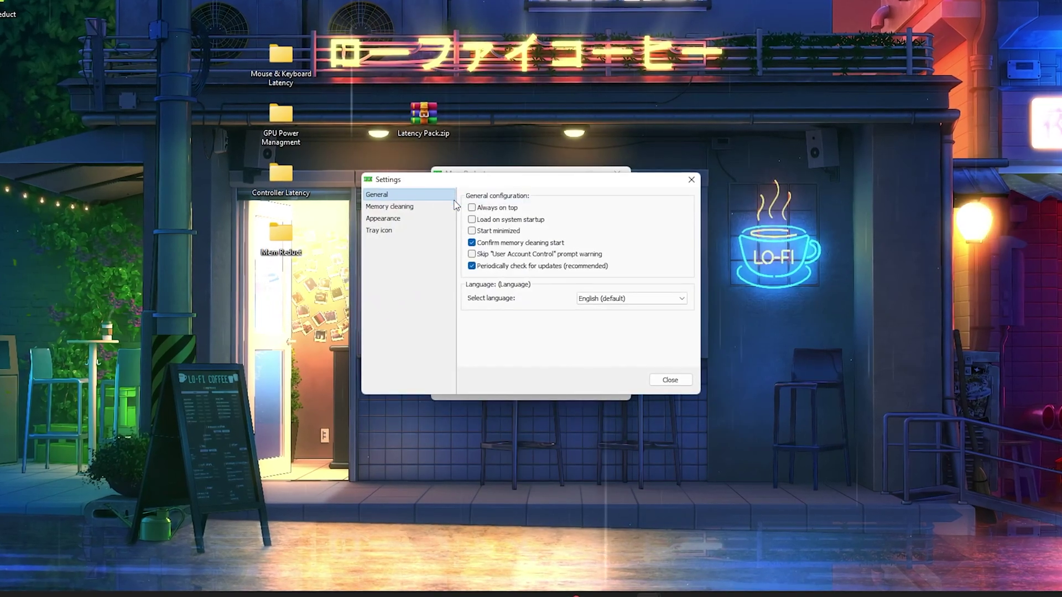
left_click(379, 209)
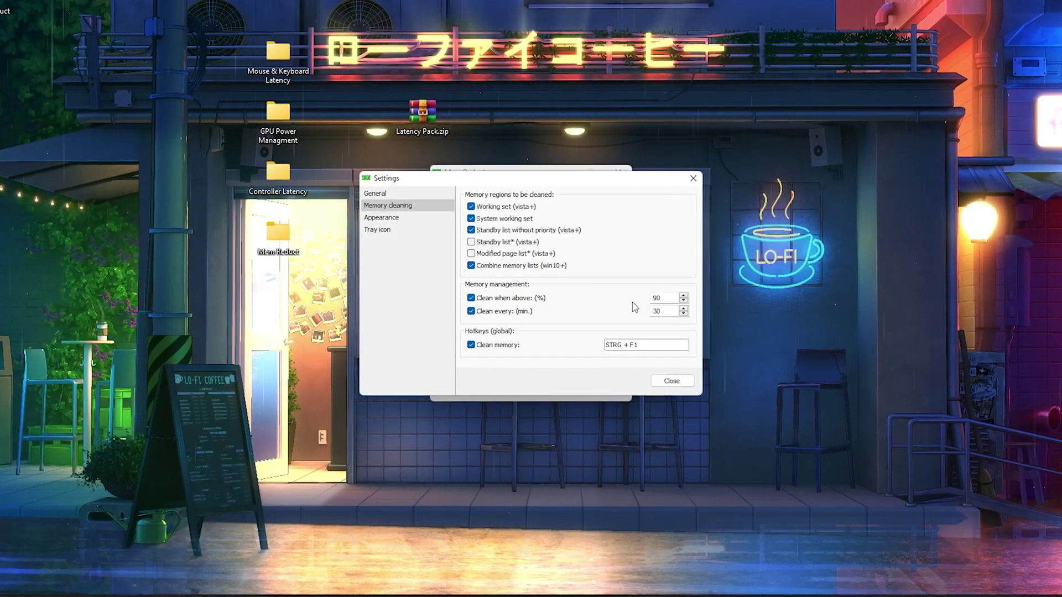
left_click(486, 315)
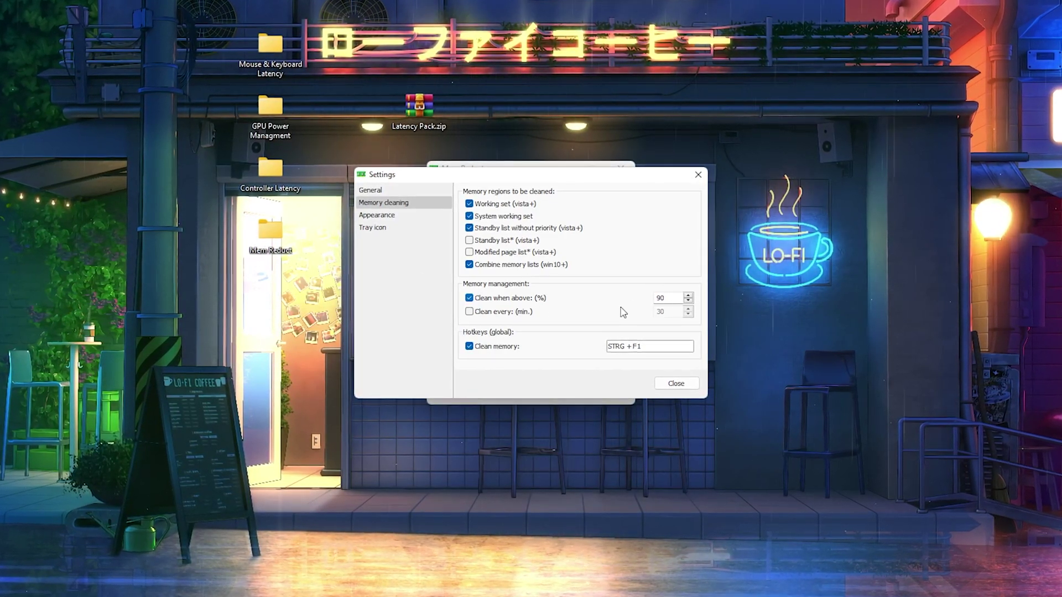
Step: Close Mem Reduct's settings and minimize its main window
left_click(677, 384)
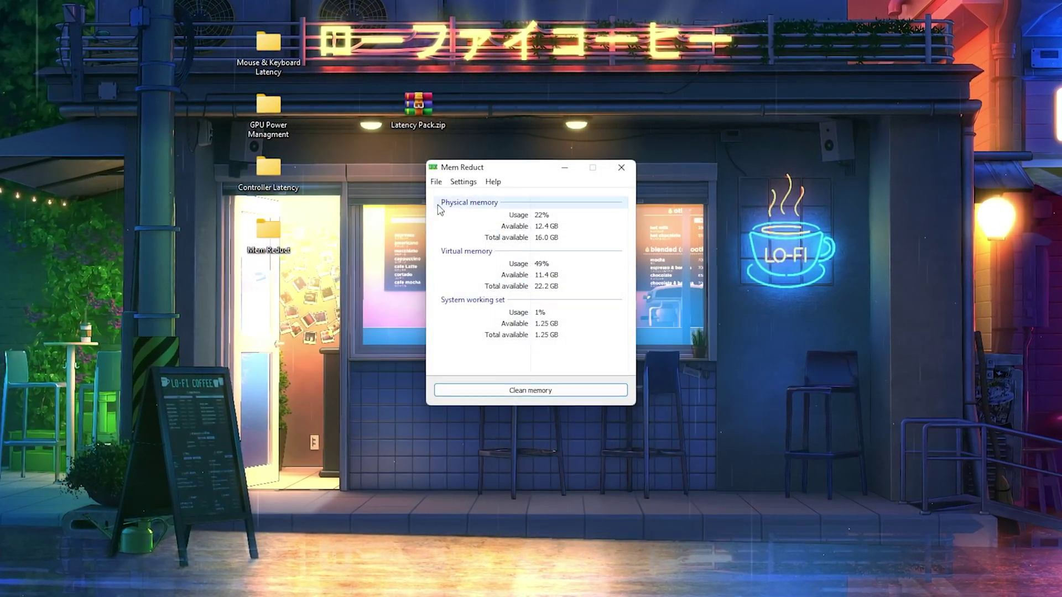
left_click(569, 167)
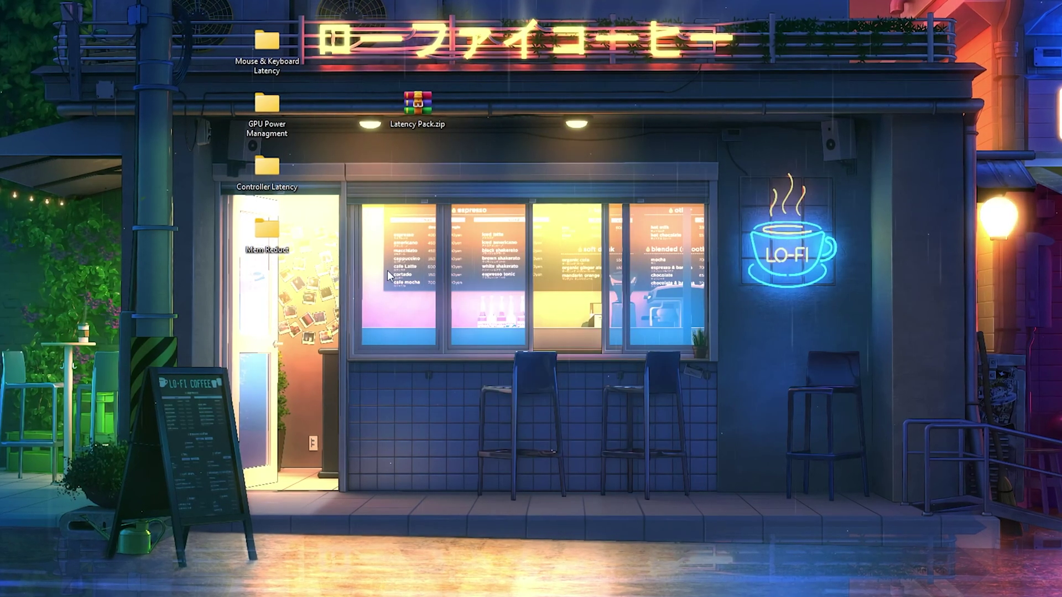
left_click(531, 297)
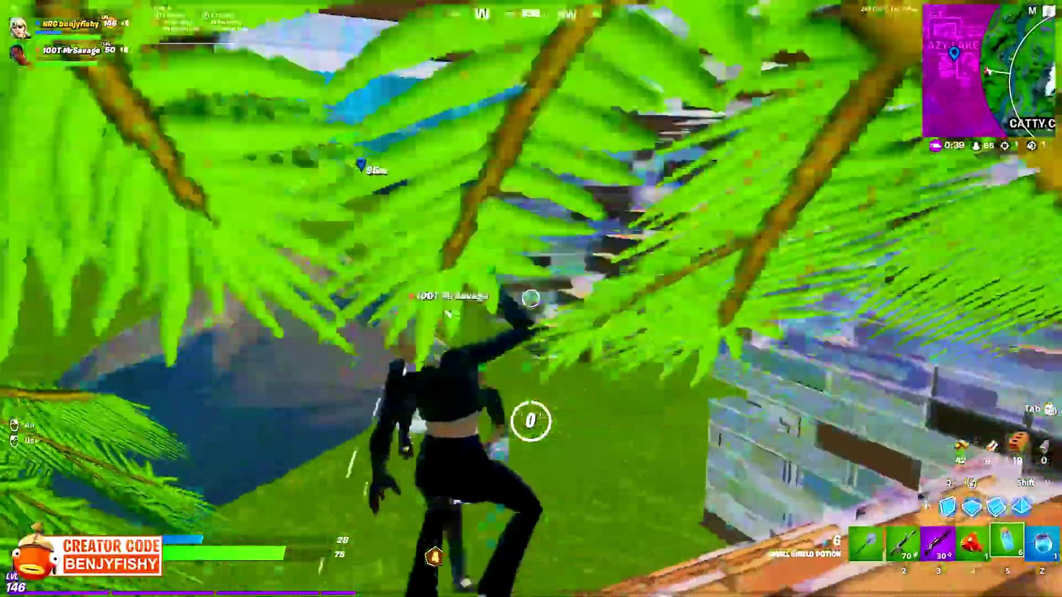
left_click(531, 299)
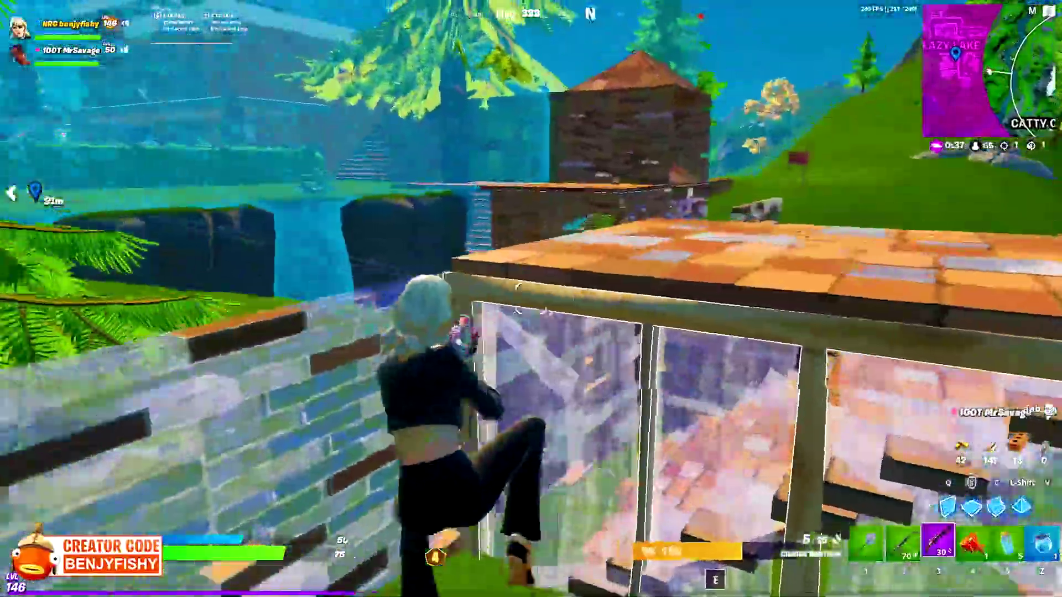
key("2")
left_click(531, 298)
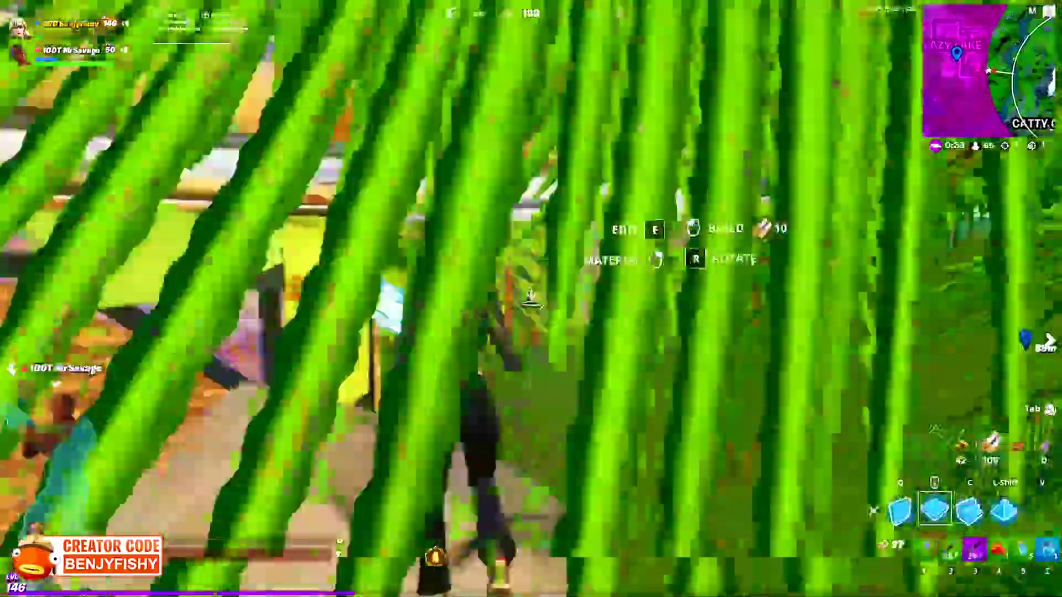
key("q")
key("4")
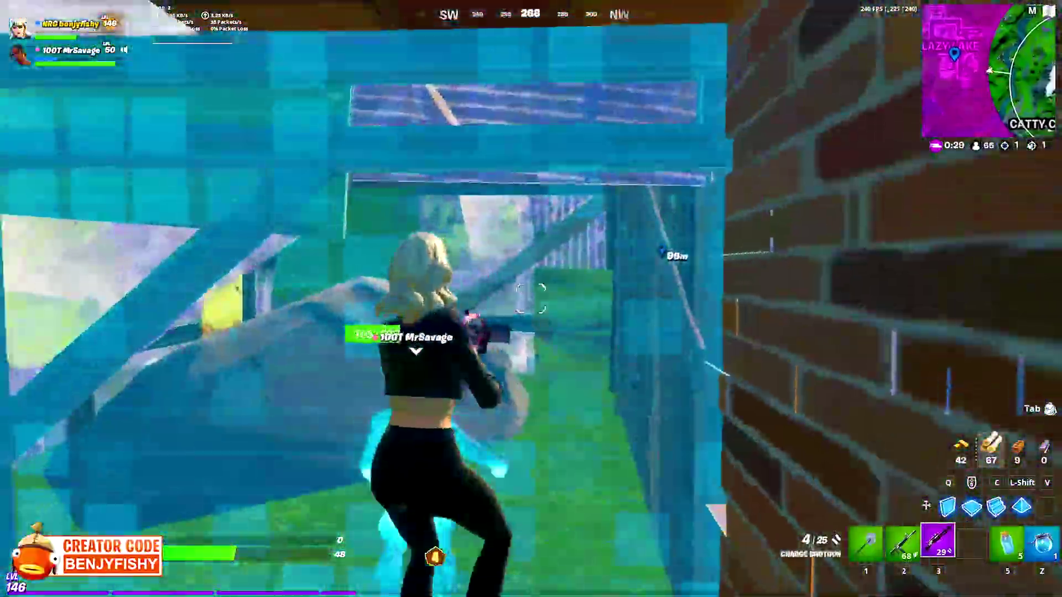
key("e")
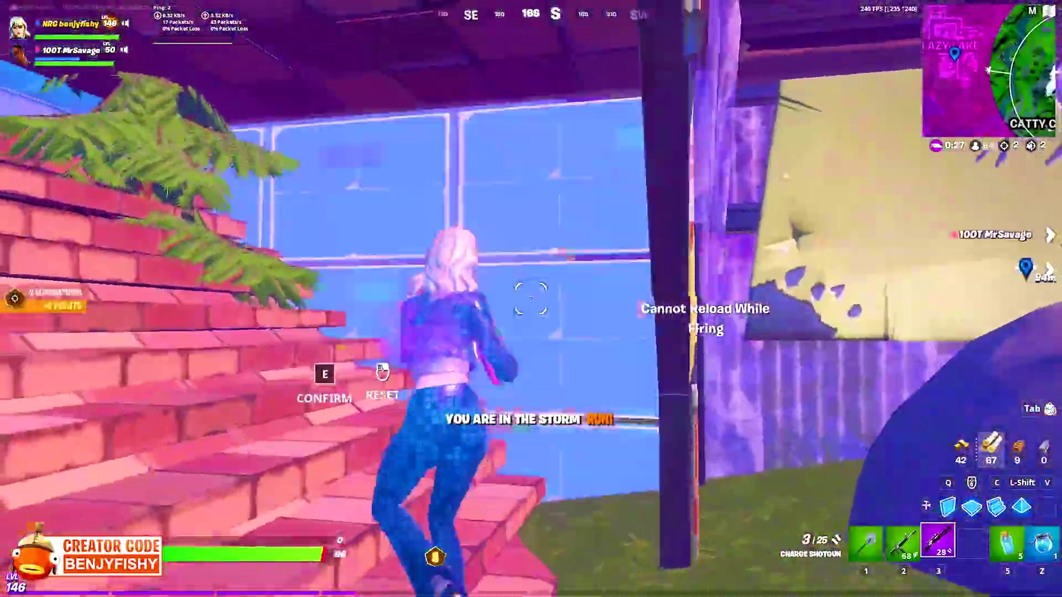
key("5")
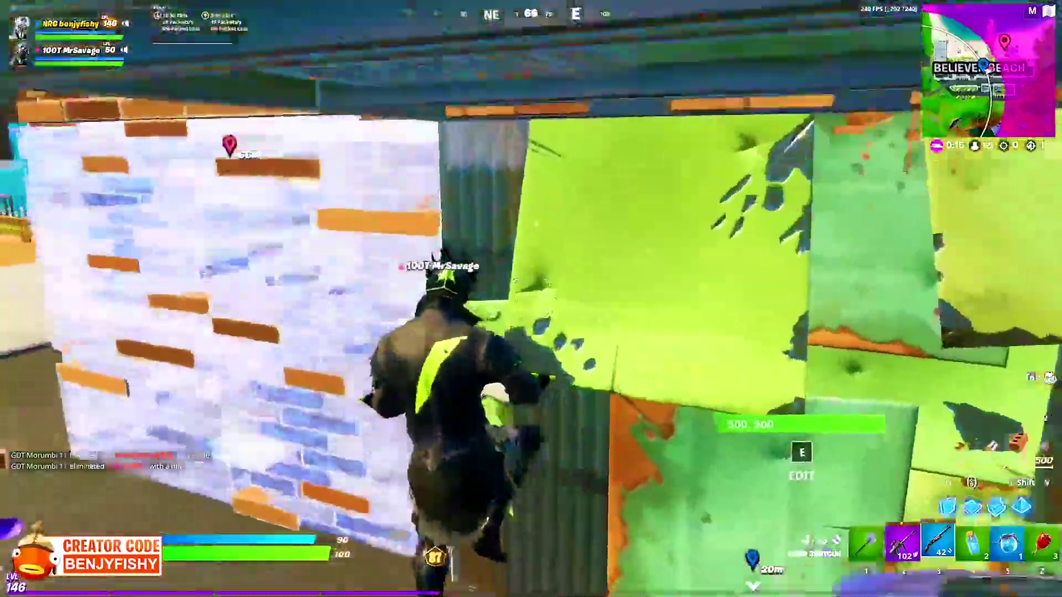
key("e")
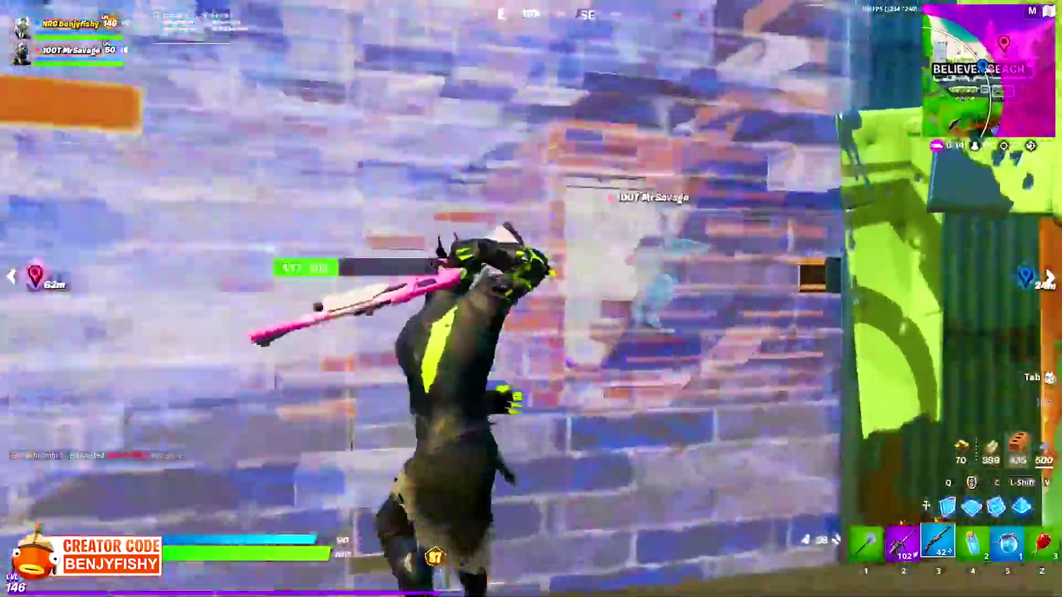
key("w")
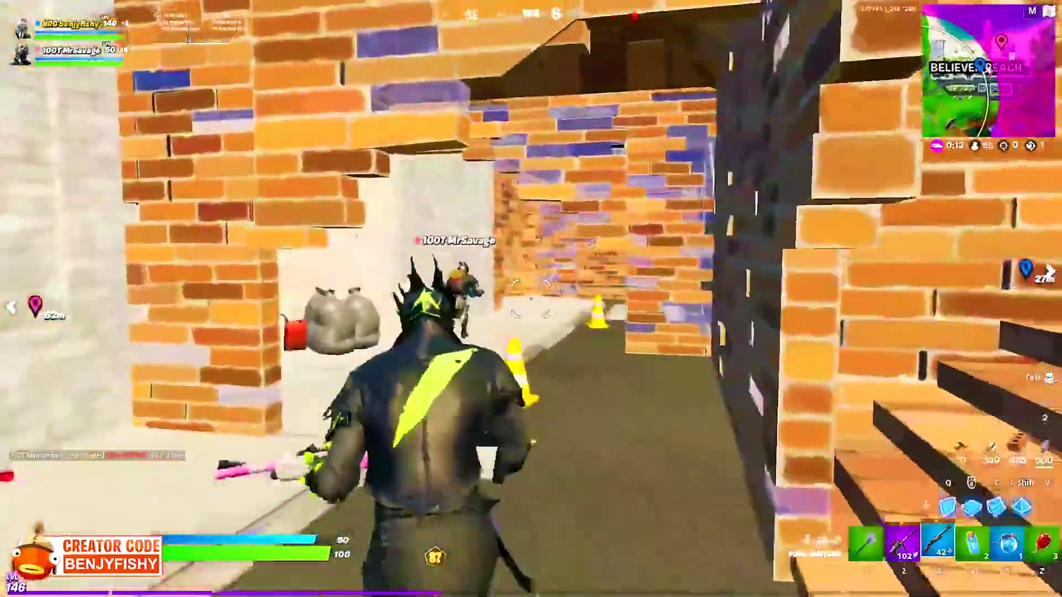
key("w")
key("w")
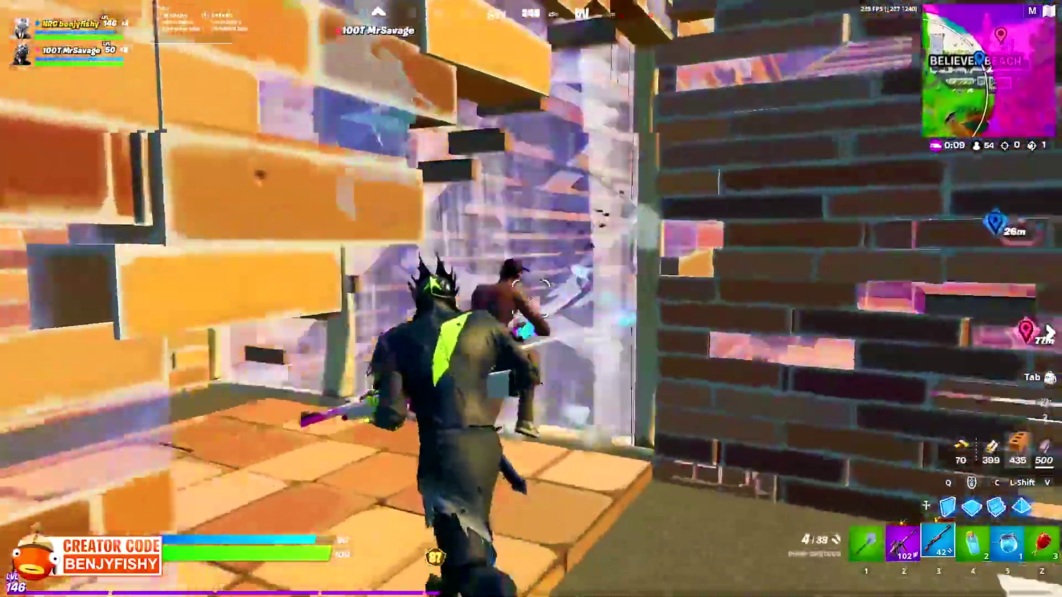
left_click(531, 299)
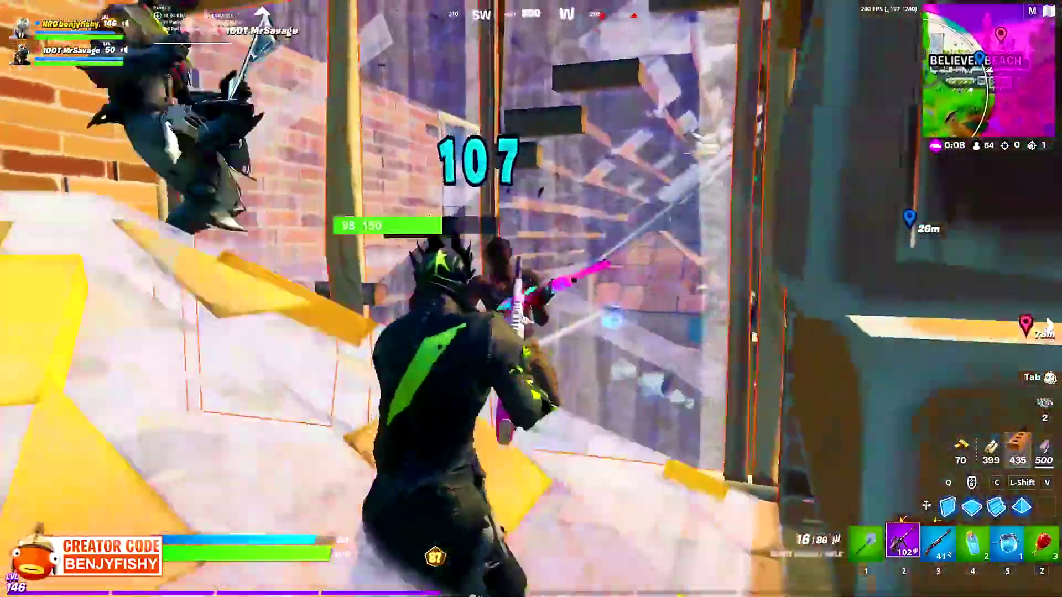
key("2")
left_click(531, 299)
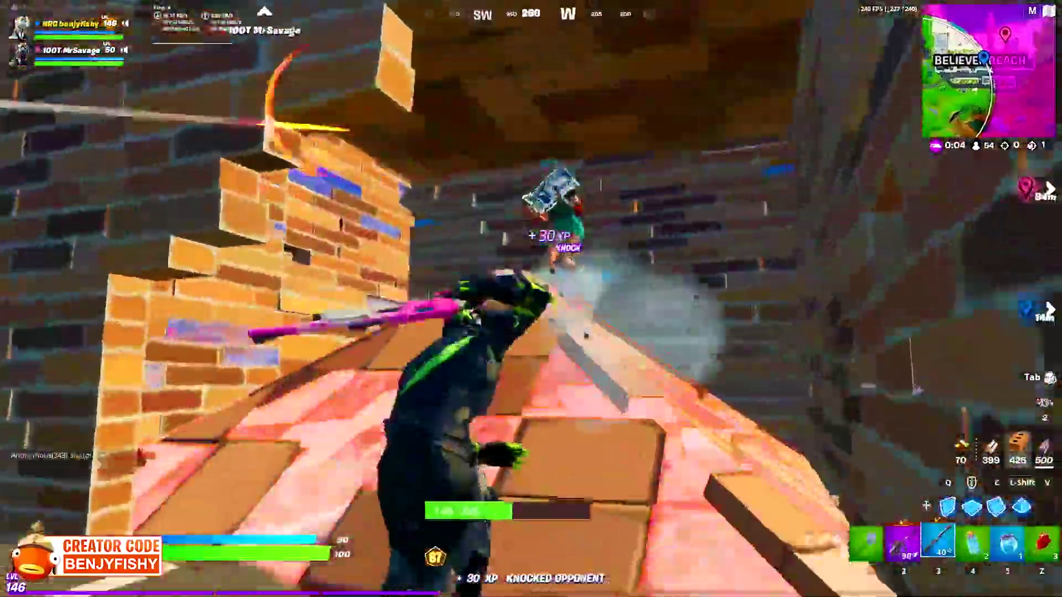
left_click(531, 298)
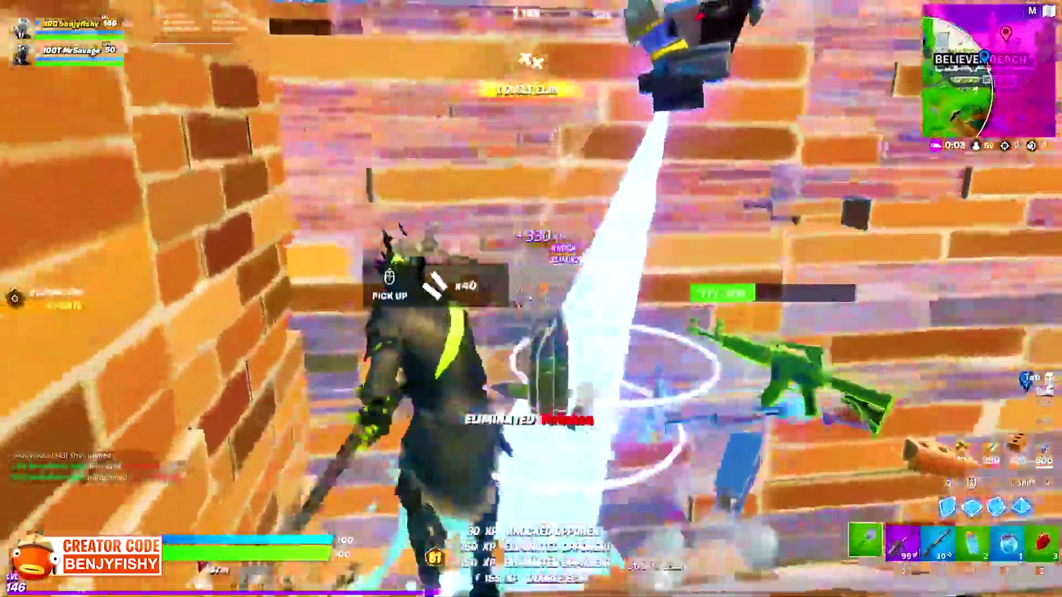
key("w")
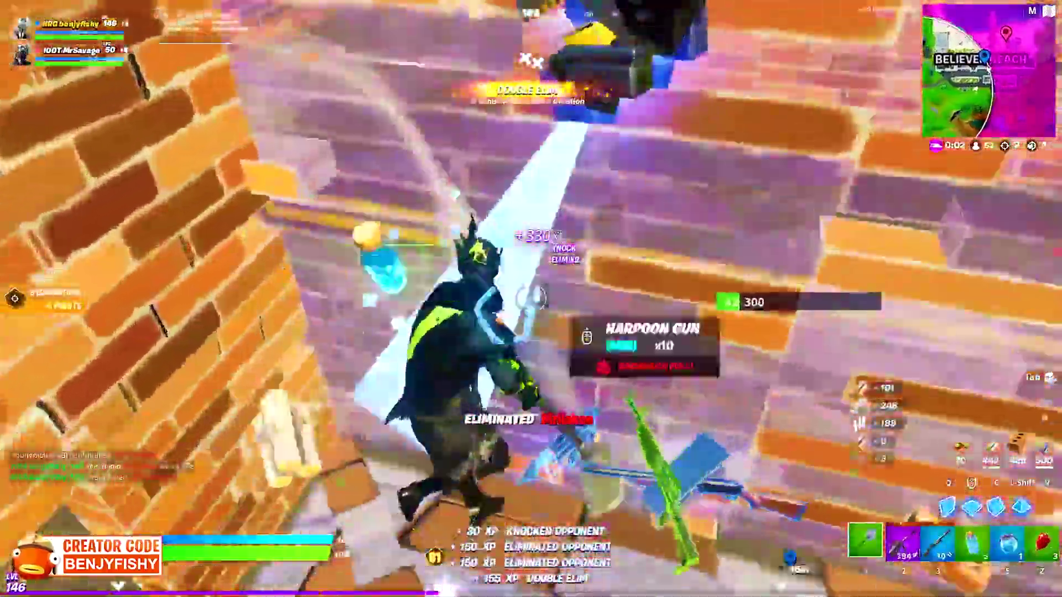
key("w")
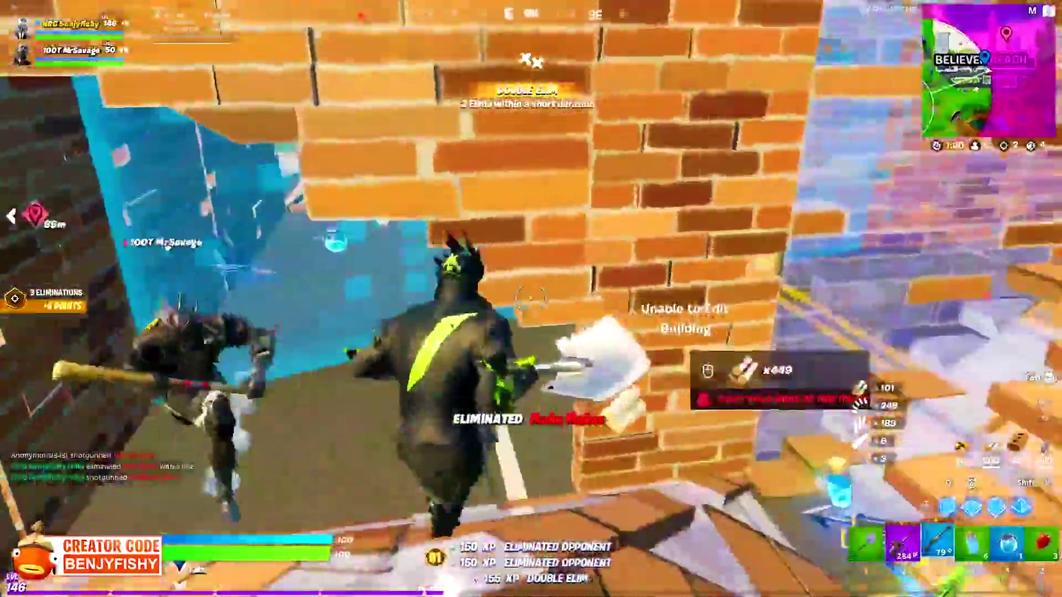
key("w")
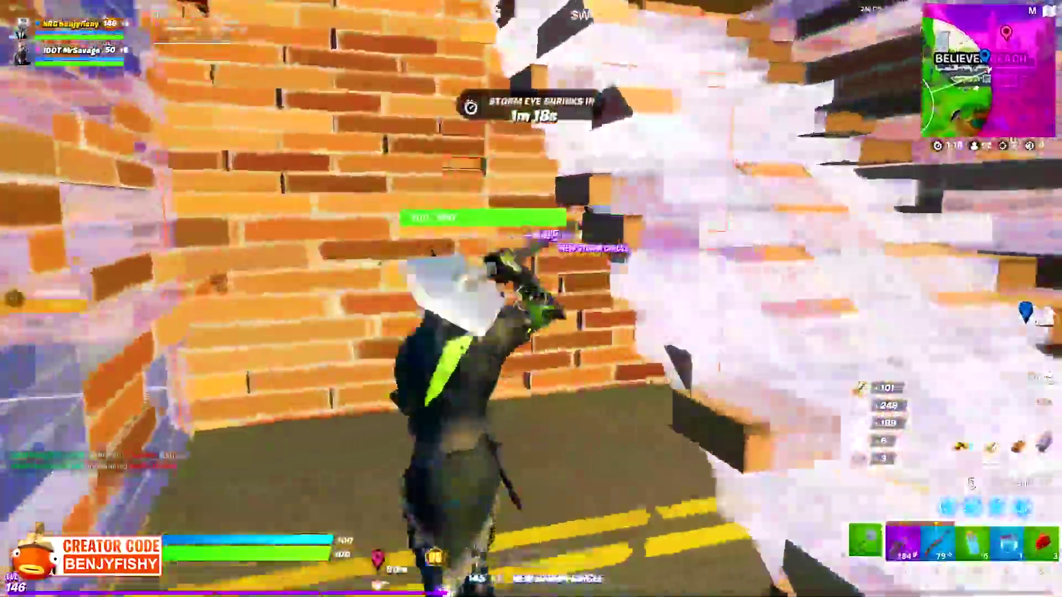